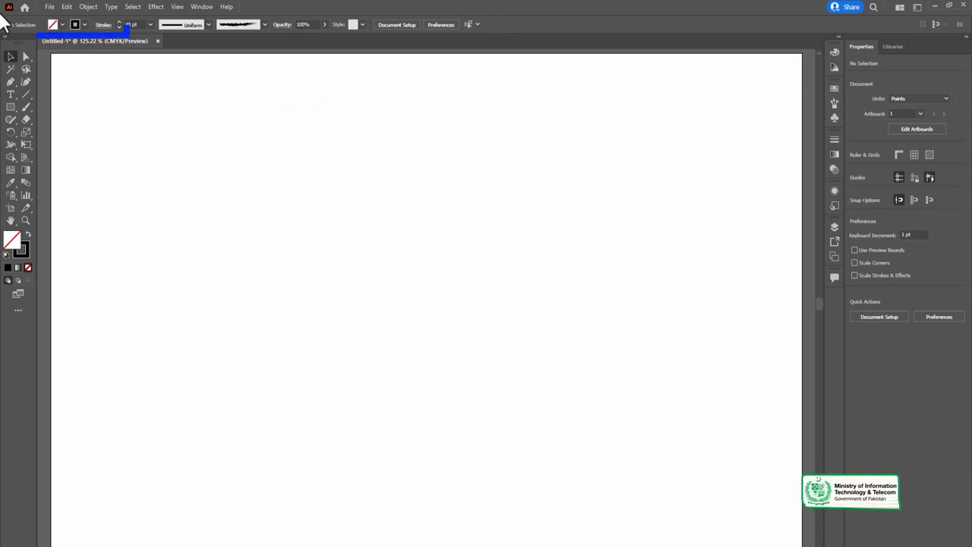
# - Review the available stroke colours, stroke weights, width profiles and brush definitions
pyautogui.click(85, 26)
pyautogui.click(85, 26)
pyautogui.click(151, 25)
pyautogui.click(150, 25)
pyautogui.click(210, 26)
pyautogui.click(209, 26)
pyautogui.click(264, 24)
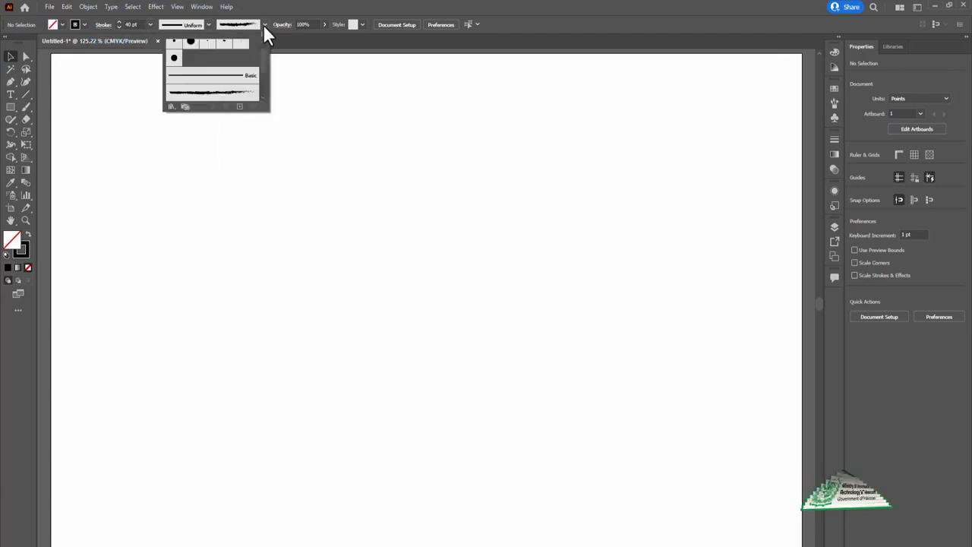
pyautogui.click(264, 25)
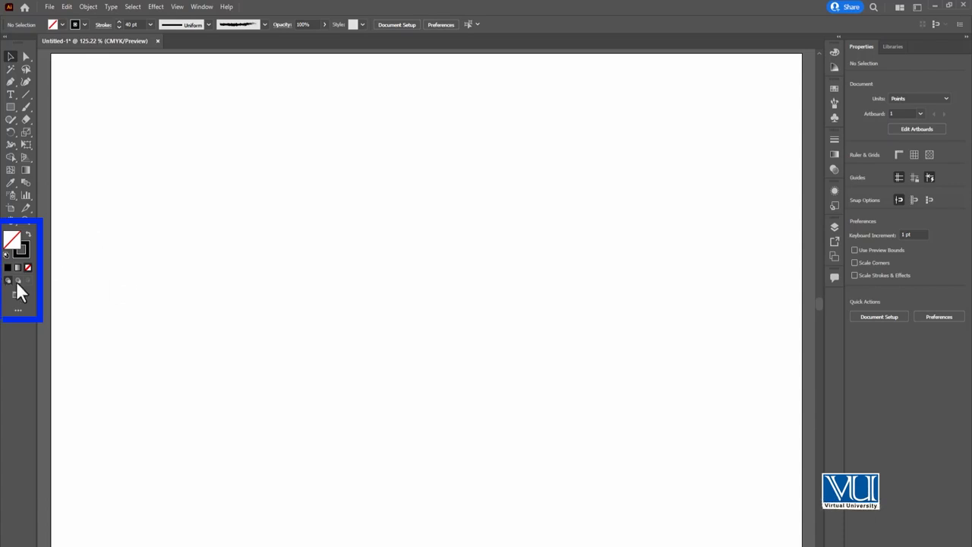
# - Make the stroke colour active and display the Stroke settings with all their options expanded
pyautogui.click(28, 243)
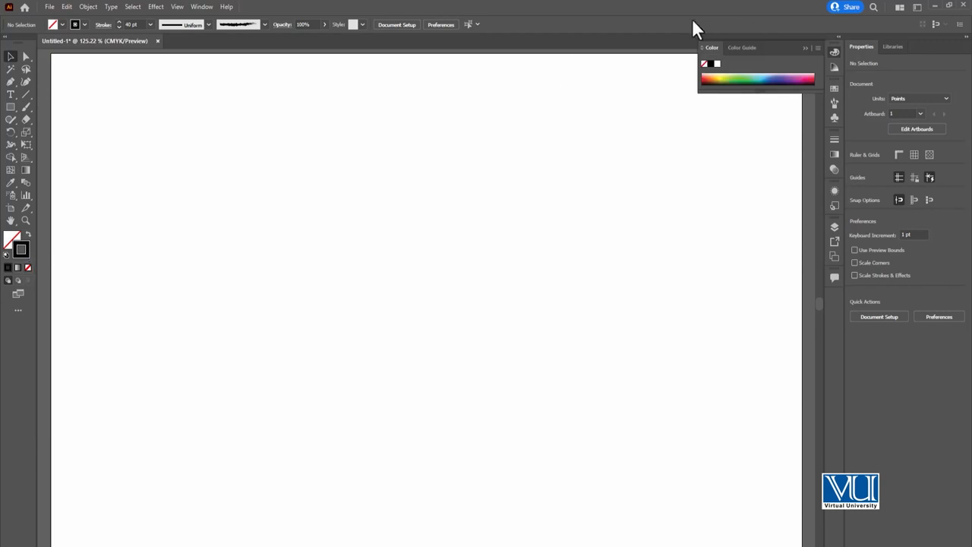
pyautogui.click(836, 138)
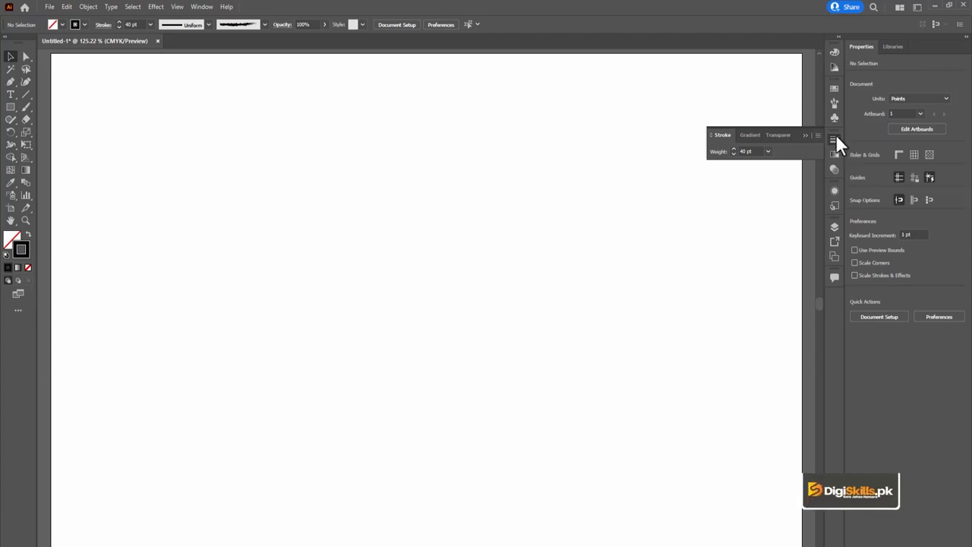
pyautogui.click(835, 137)
pyautogui.click(201, 6)
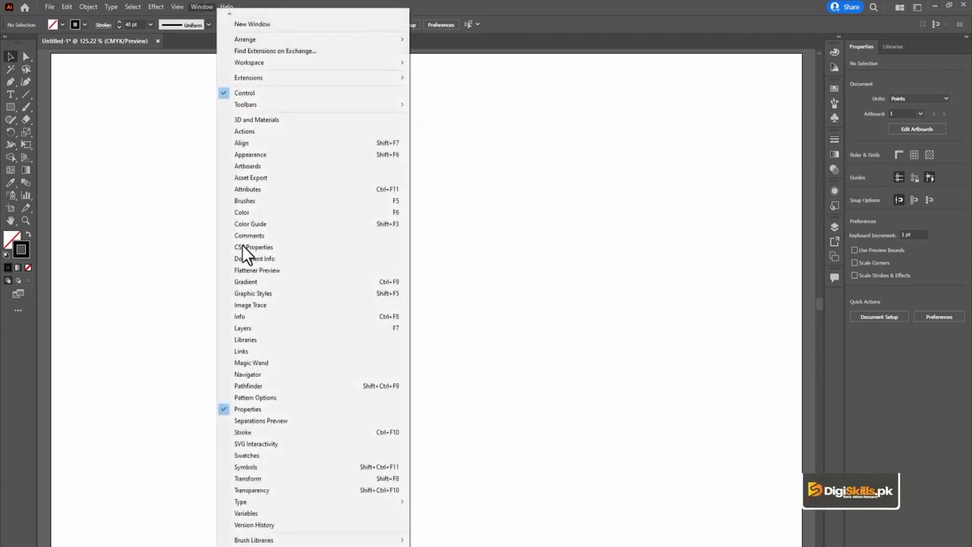
pyautogui.click(327, 435)
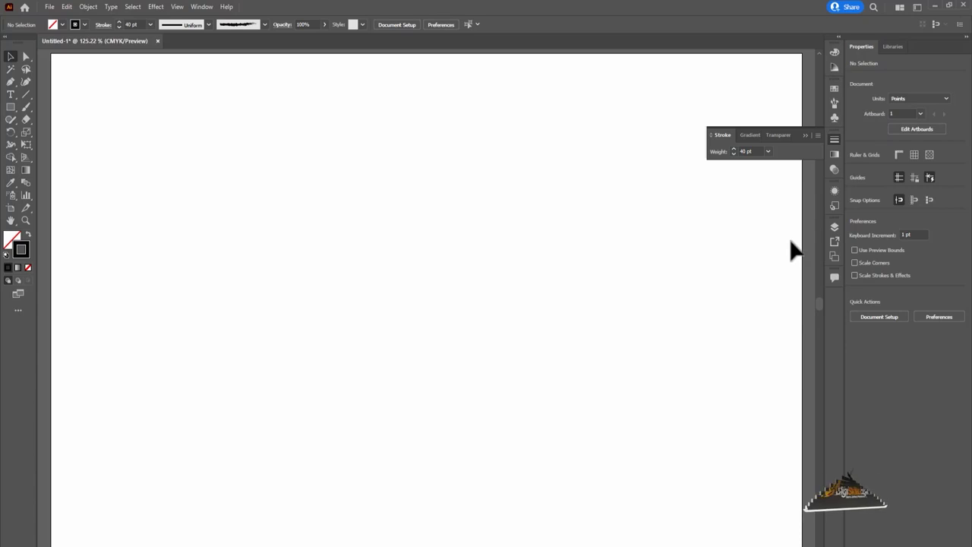
pyautogui.click(817, 135)
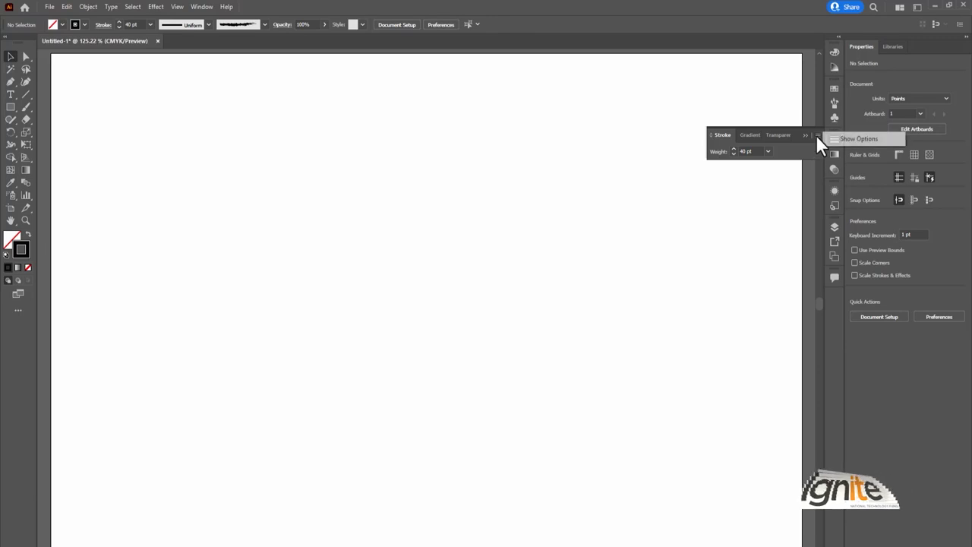
pyautogui.click(863, 138)
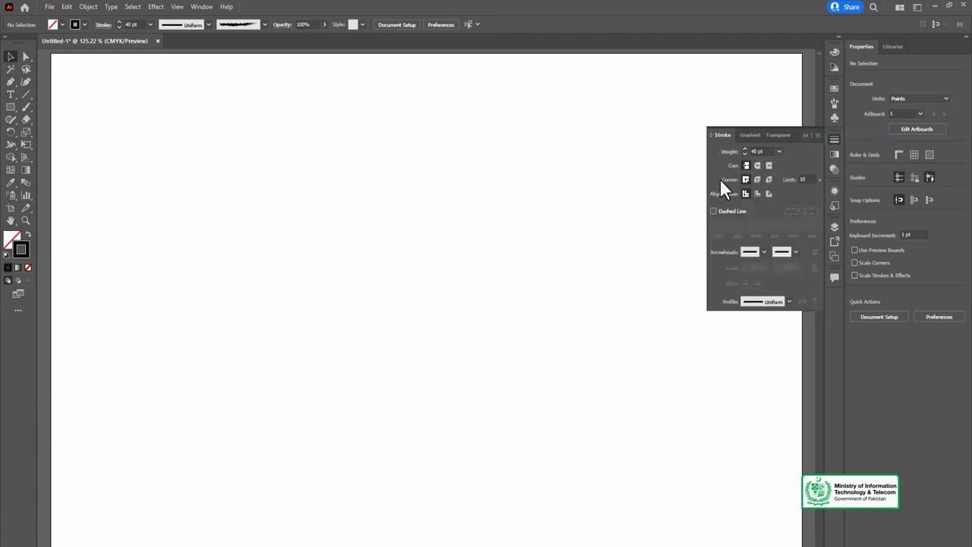
# - Set the fill colour for new objects to magenta and the stroke to none
pyautogui.hotkey('ctrl', '1')
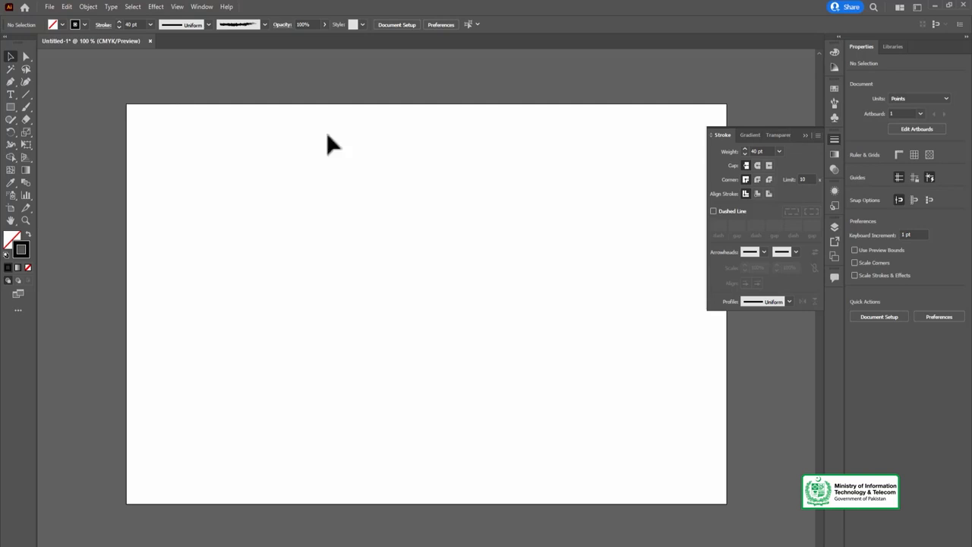
pyautogui.click(64, 24)
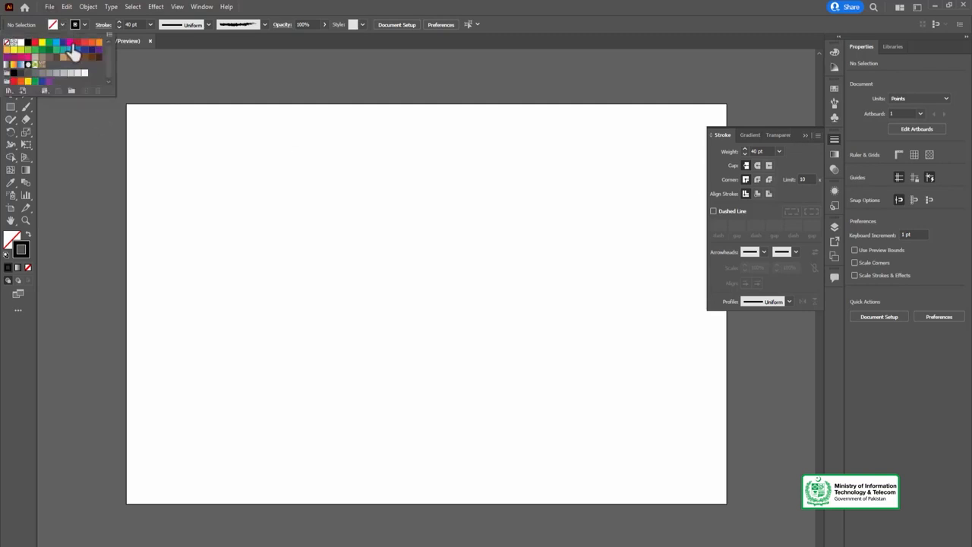
pyautogui.click(70, 41)
pyautogui.click(98, 19)
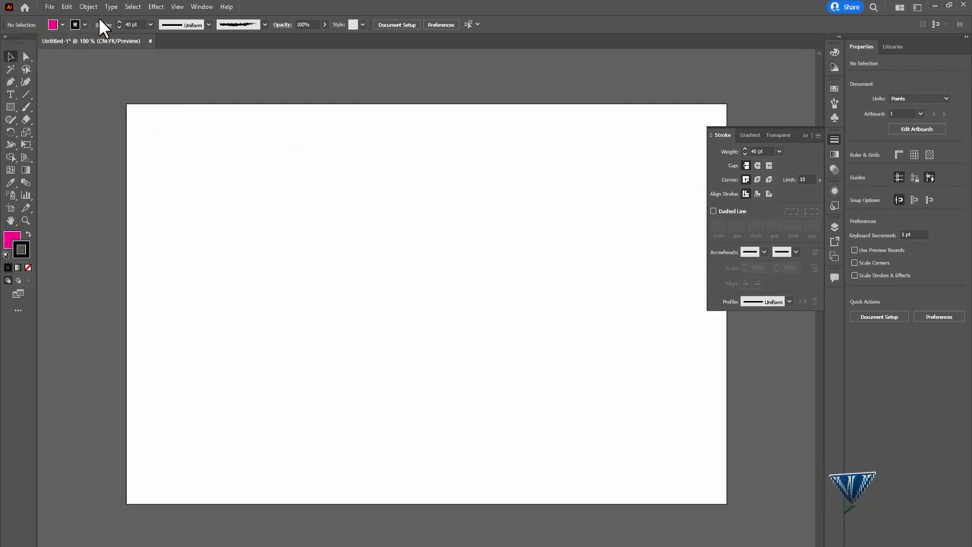
pyautogui.click(84, 25)
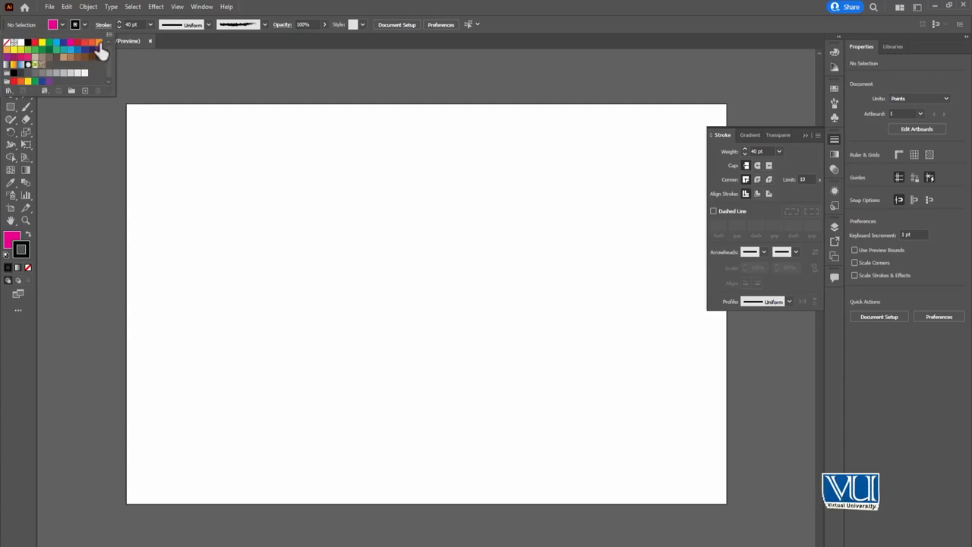
pyautogui.click(101, 51)
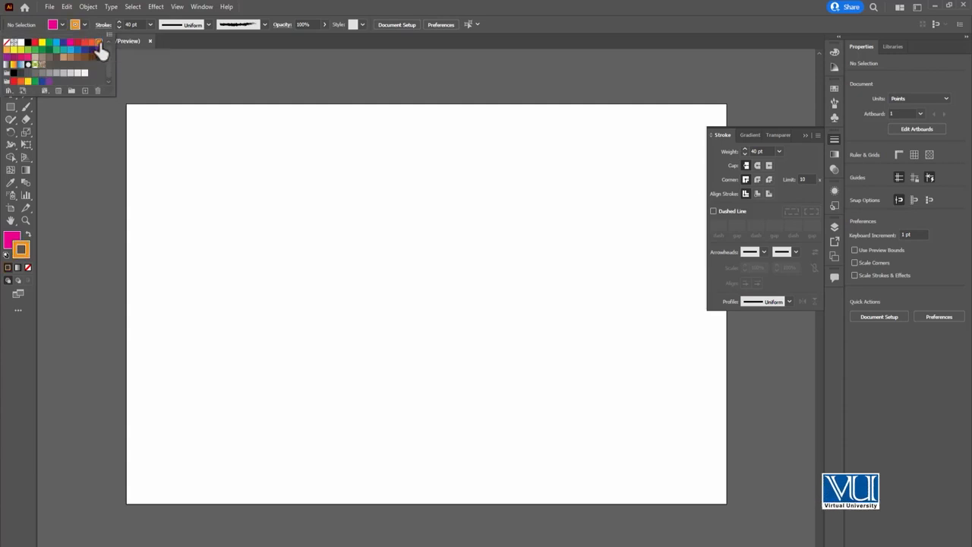
pyautogui.click(8, 44)
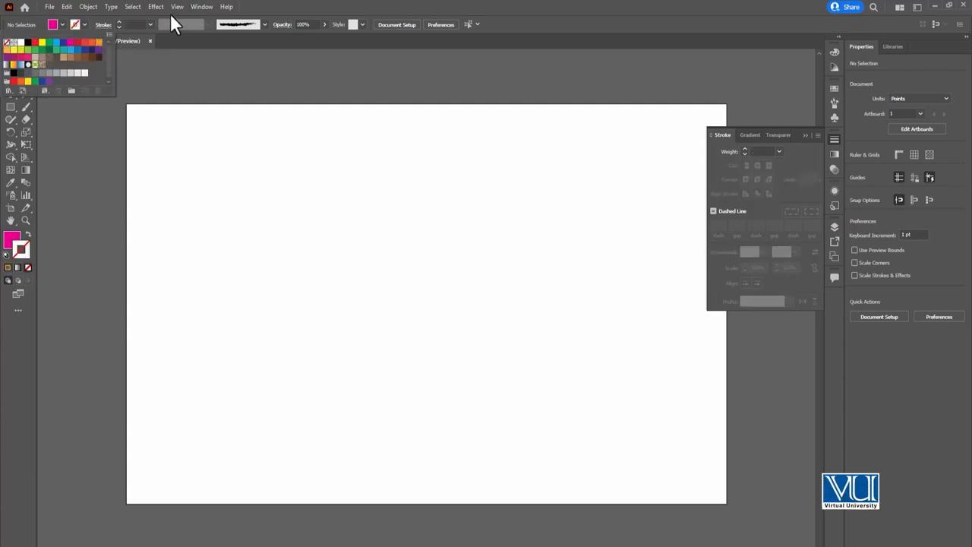
pyautogui.click(303, 16)
# - Draw a horizontal line about 445 pt long across the upper artboard and give it a red 10 pt stroke
pyautogui.click(26, 94)
pyautogui.moveTo(283, 209); pyautogui.dragTo(572, 209)
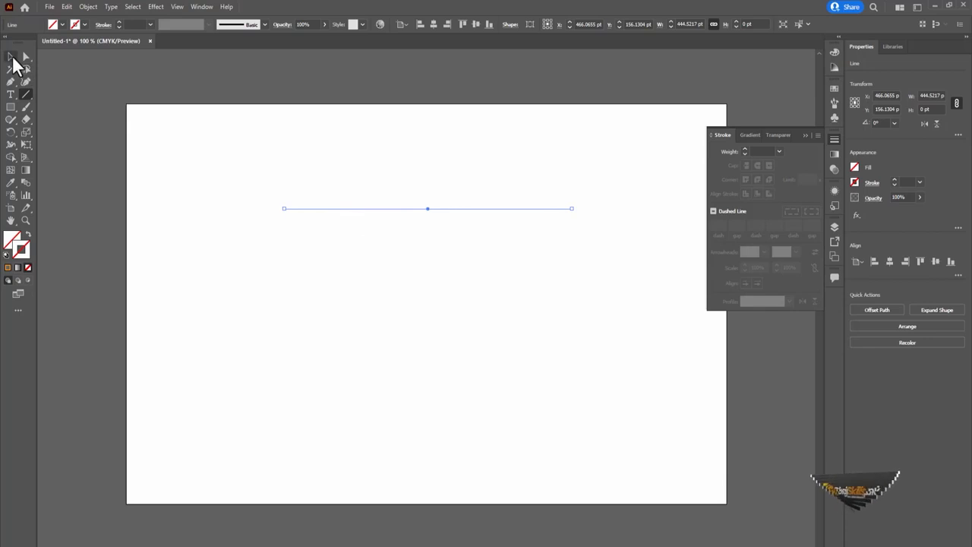
pyautogui.click(85, 24)
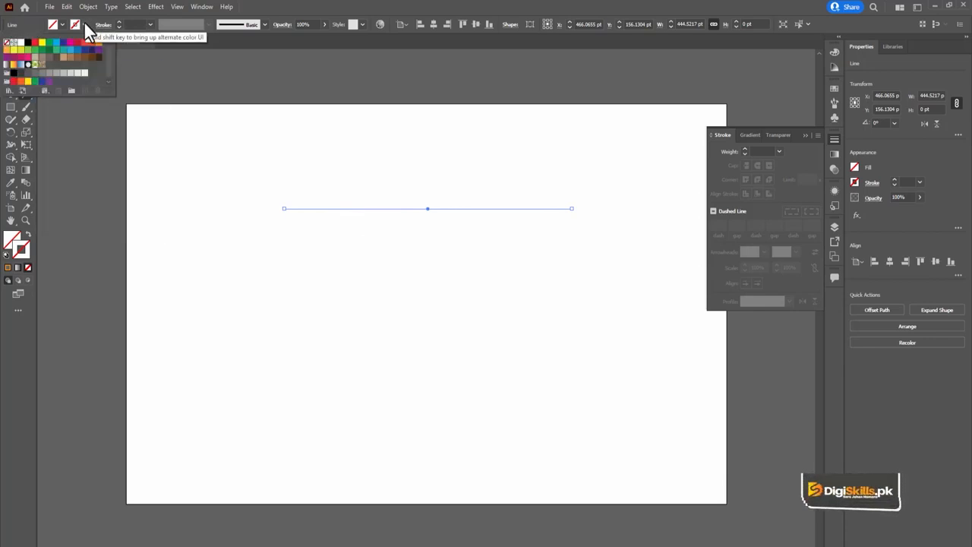
pyautogui.click(77, 43)
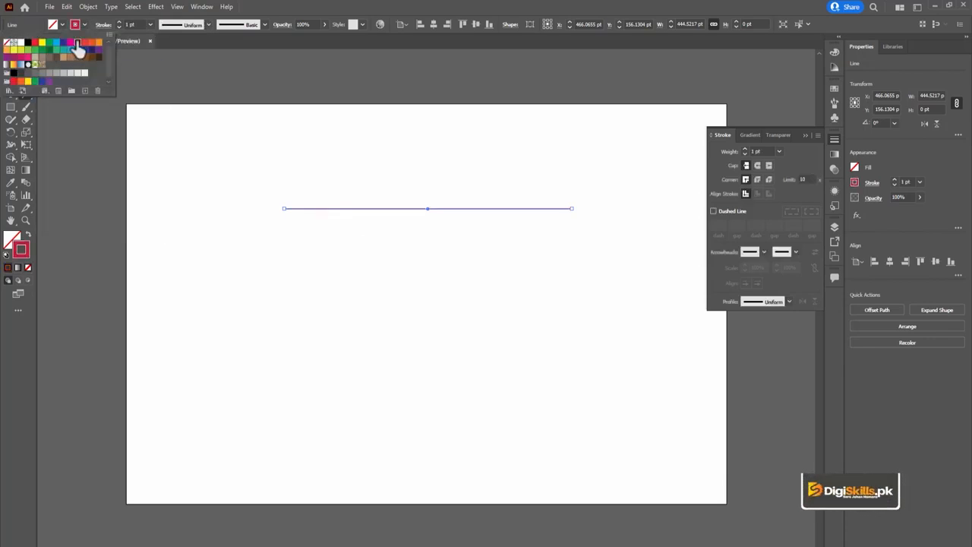
pyautogui.click(151, 26)
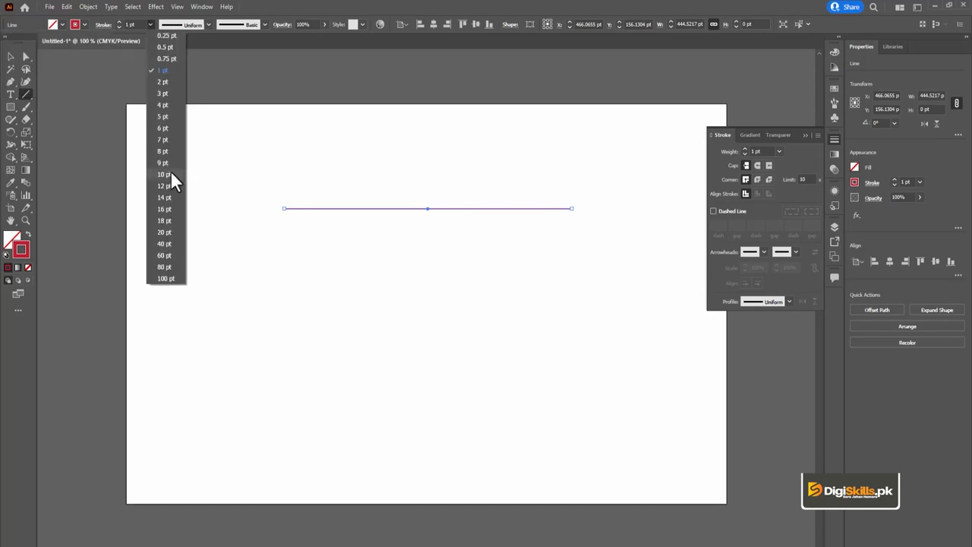
pyautogui.click(171, 173)
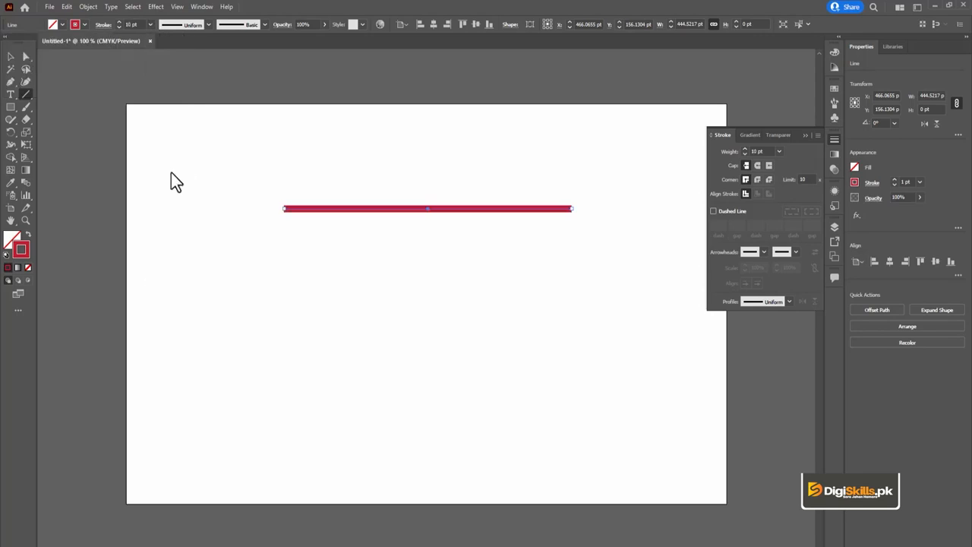
# - Move the red line up about 39 pt and paint a wavy Paintbrush stroke below it
pyautogui.click(11, 58)
pyautogui.moveTo(436, 217); pyautogui.dragTo(436, 190)
pyautogui.click(26, 106)
pyautogui.moveTo(263, 222)
pyautogui.mouseDown()
pyautogui.moveTo(483, 273)
pyautogui.moveTo(574, 281)
pyautogui.mouseUp()
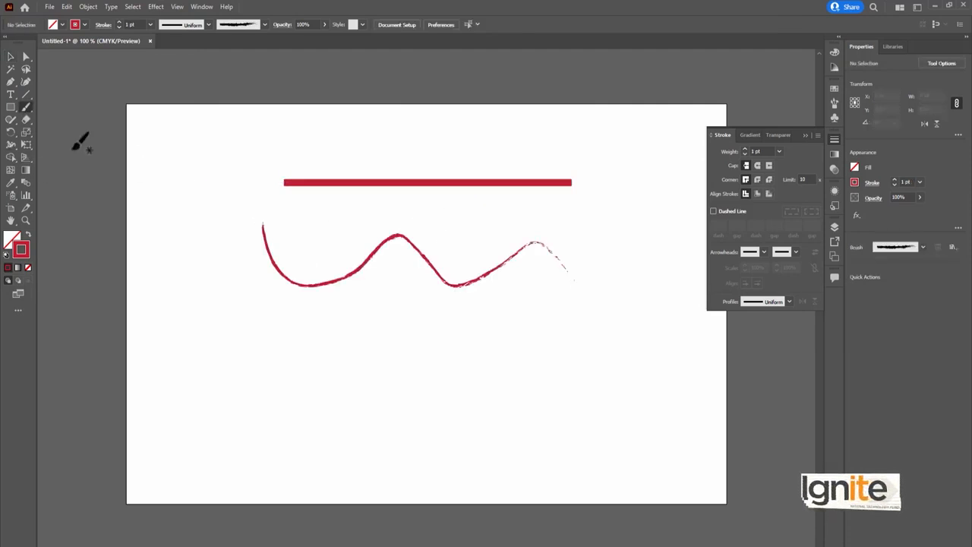
# - Draw an unfilled square about 207 pt wide below the wavy brush stroke
pyautogui.click(10, 107)
pyautogui.moveTo(357, 320); pyautogui.dragTo(493, 459)
pyautogui.click(11, 56)
# - Select the horizontal red line and set its stroke weight to 16 pt
pyautogui.hotkey('ctrl', '=')
pyautogui.hotkey('ctrl', '=')
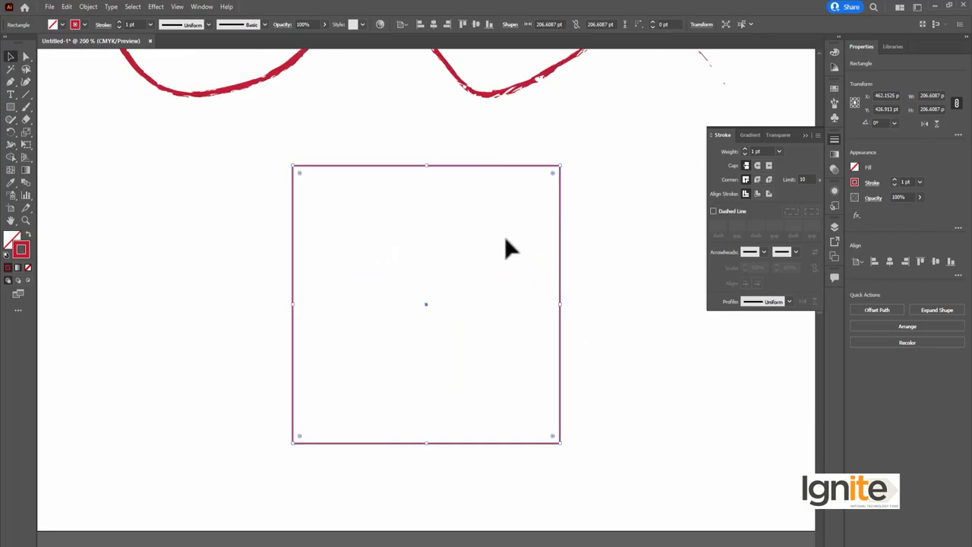
pyautogui.moveTo(484, 149); pyautogui.dragTo(482, 354)
pyautogui.moveTo(498, 217); pyautogui.dragTo(481, 366)
pyautogui.moveTo(553, 299); pyautogui.dragTo(507, 253)
pyautogui.click(511, 195)
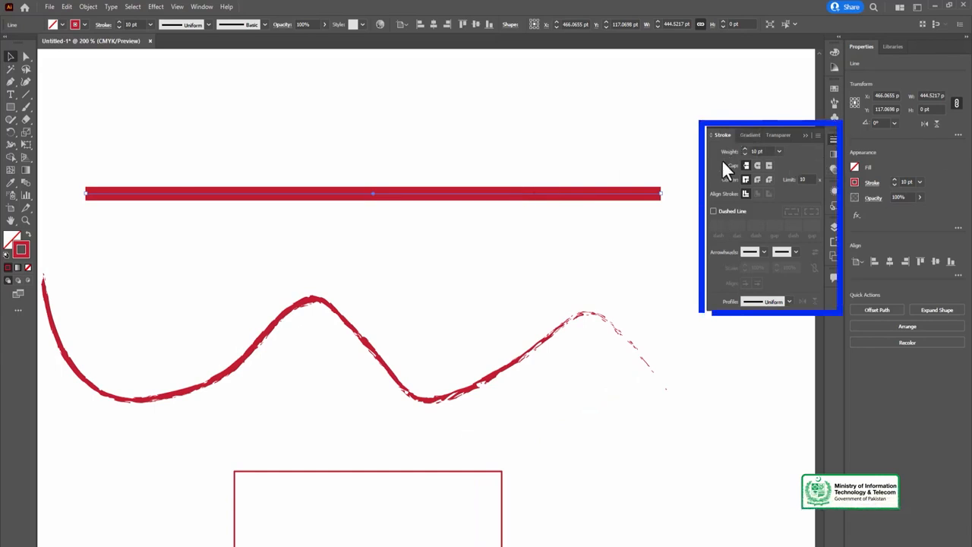
pyautogui.click(778, 152)
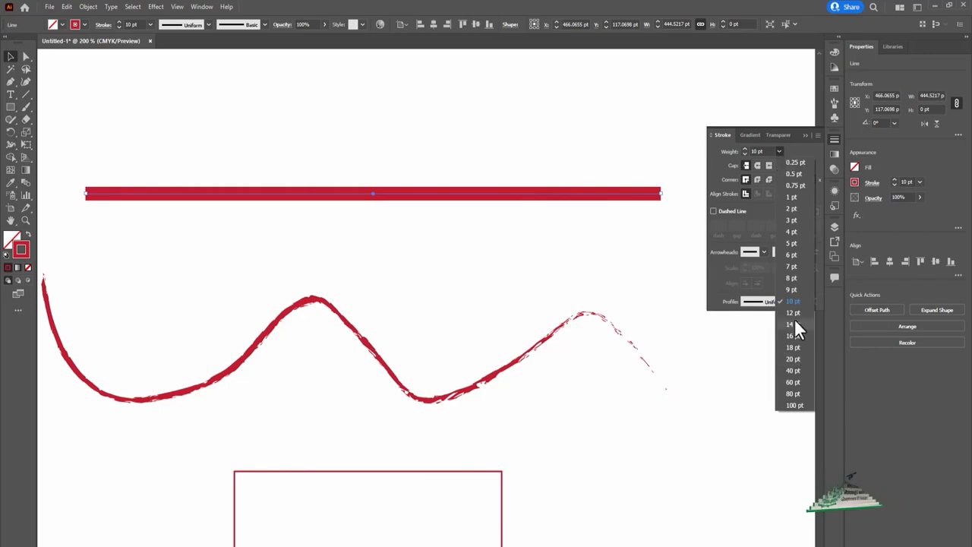
pyautogui.click(802, 156)
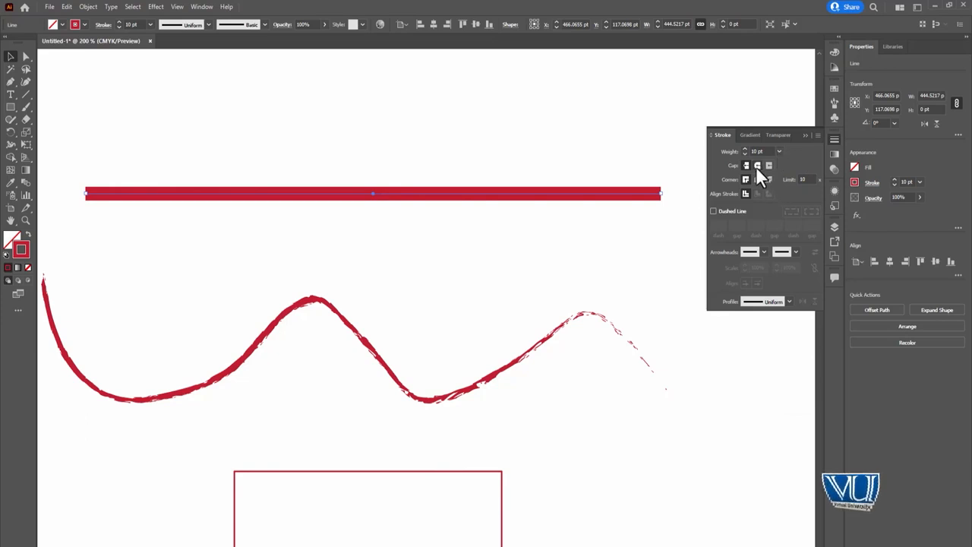
pyautogui.click(780, 152)
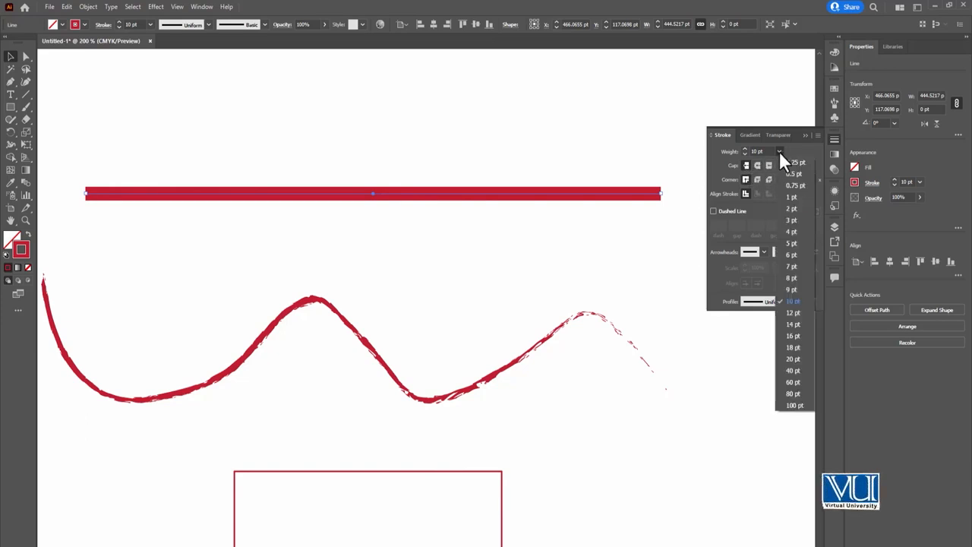
pyautogui.click(793, 336)
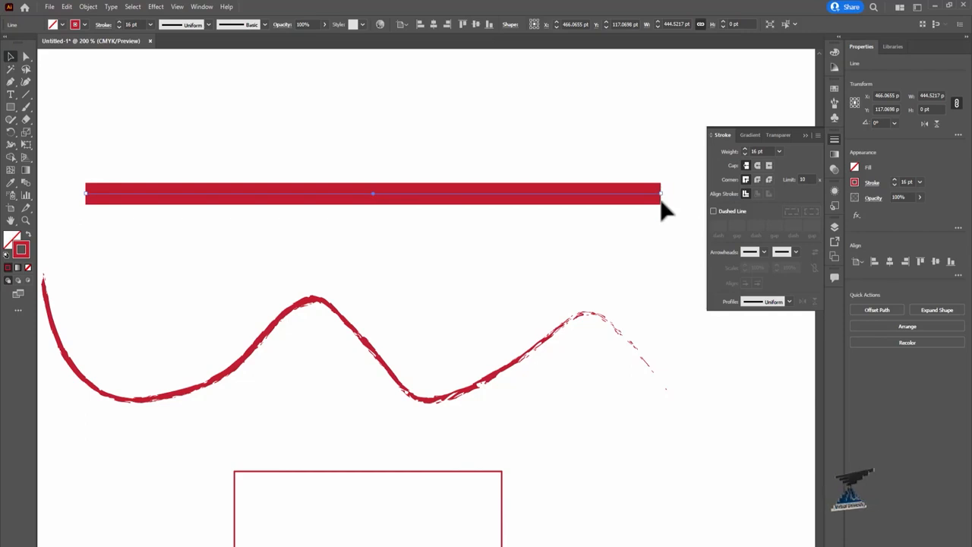
# - Try the round, projecting and butt caps on the horizontal line
pyautogui.click(757, 166)
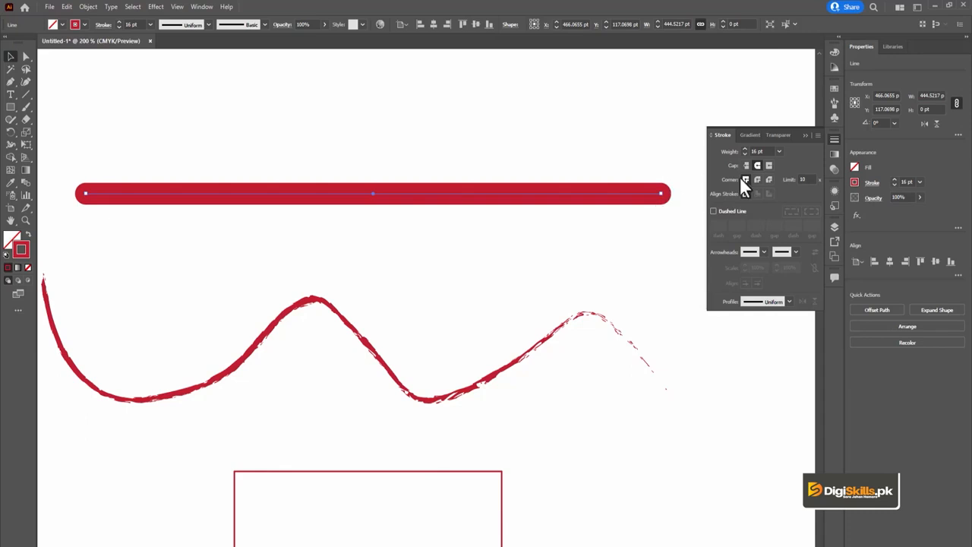
pyautogui.click(768, 166)
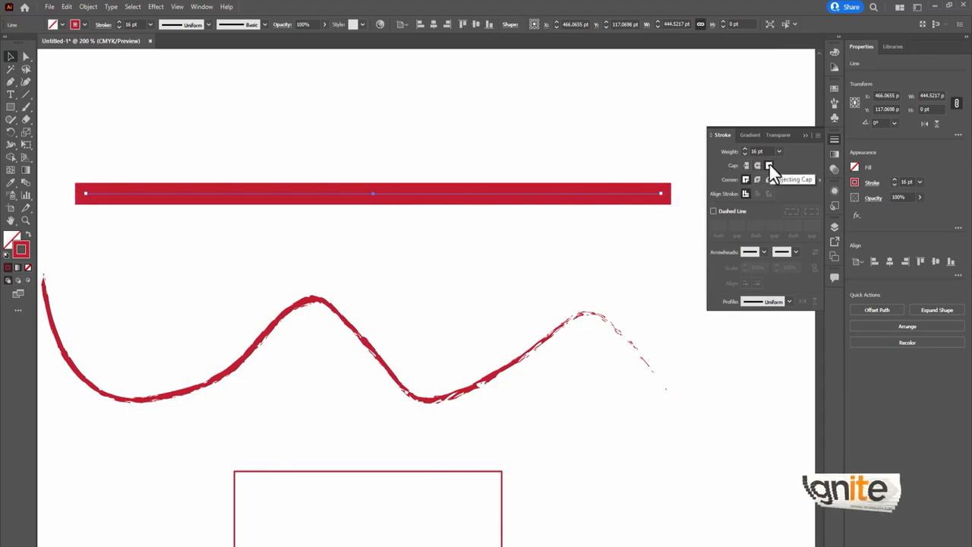
pyautogui.click(746, 164)
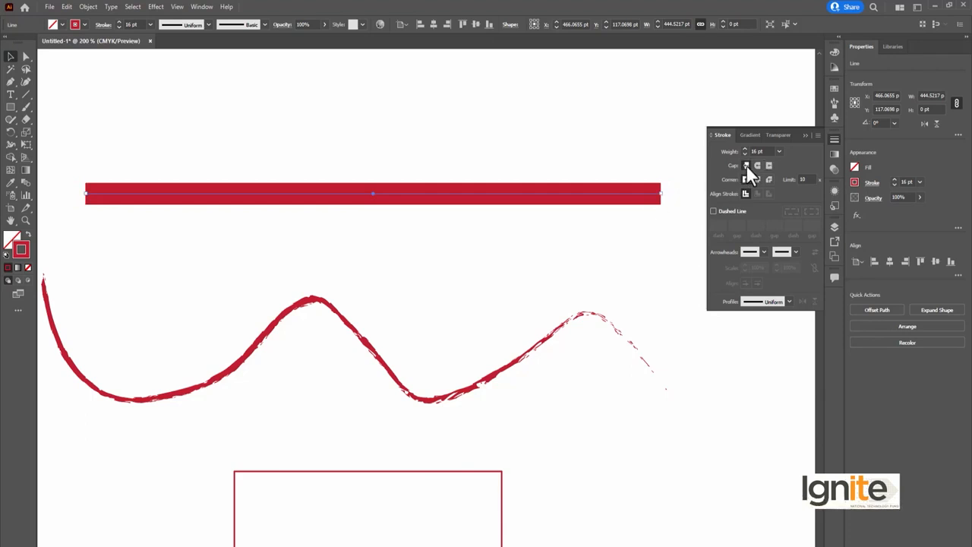
pyautogui.click(768, 165)
# - Compare the butt and projecting caps at the red line's right end, and apply the round cap
pyautogui.click(638, 176)
pyautogui.hotkey('ctrl', '+')
pyautogui.hotkey('ctrl', '+')
pyautogui.hotkey('ctrl', '+')
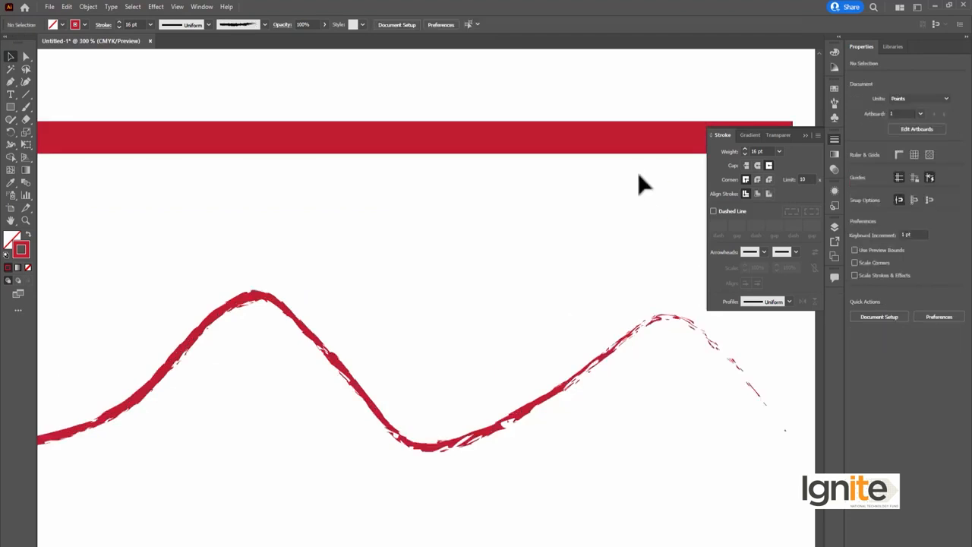
pyautogui.moveTo(608, 176); pyautogui.dragTo(304, 314)
pyautogui.click(477, 211)
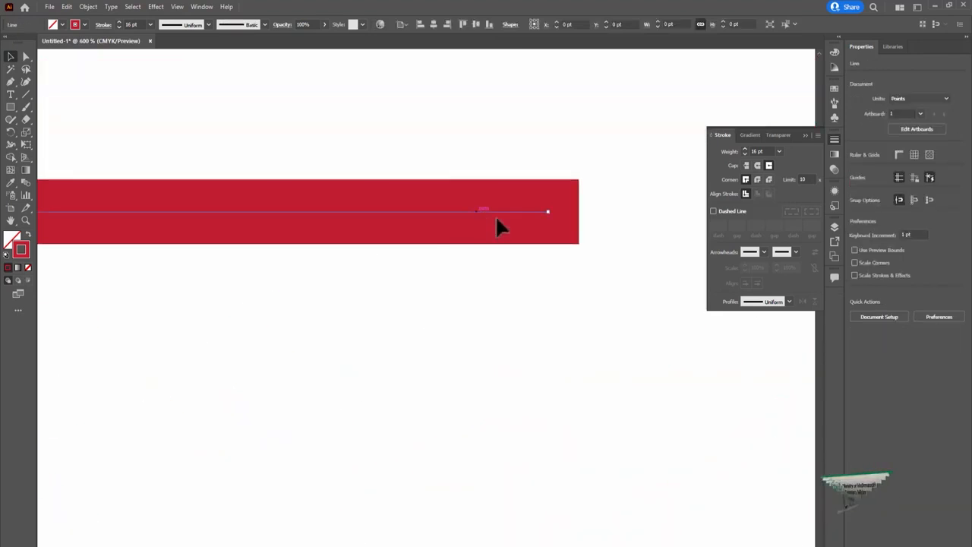
pyautogui.click(746, 163)
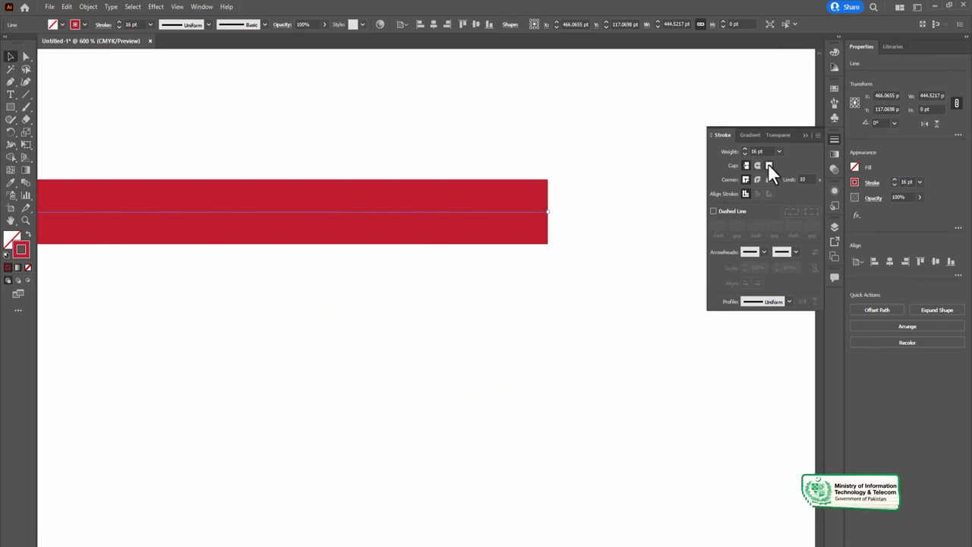
pyautogui.click(768, 164)
pyautogui.click(757, 165)
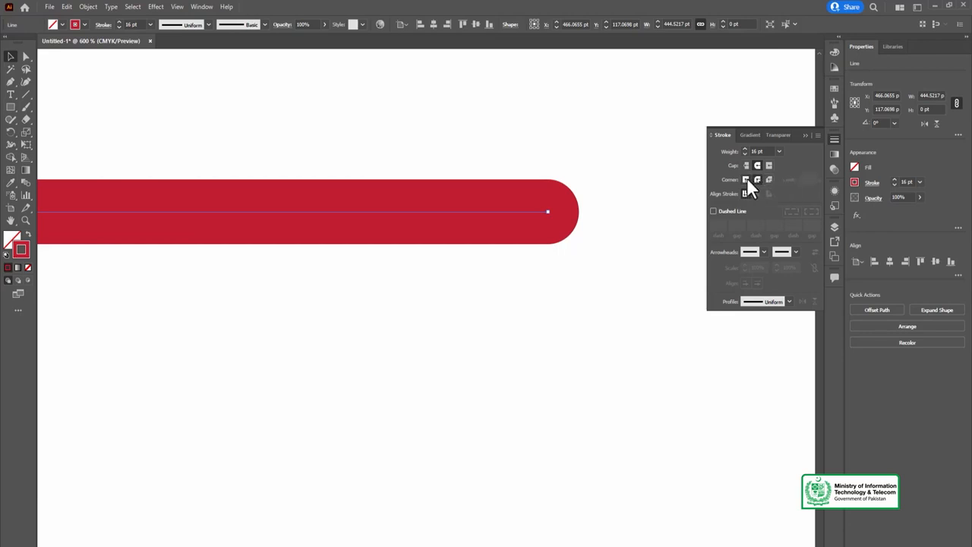
pyautogui.click(469, 140)
# - Select the wavy brush stroke, apply the double-bulge width profile and set its stroke weight to 10 pt
pyautogui.hotkey('ctrl', '-')
pyautogui.hotkey('ctrl', '-')
pyautogui.hotkey('ctrl', '-')
pyautogui.hotkey('ctrl', '-')
pyautogui.hotkey('ctrl', '-')
pyautogui.hotkey('ctrl', '-')
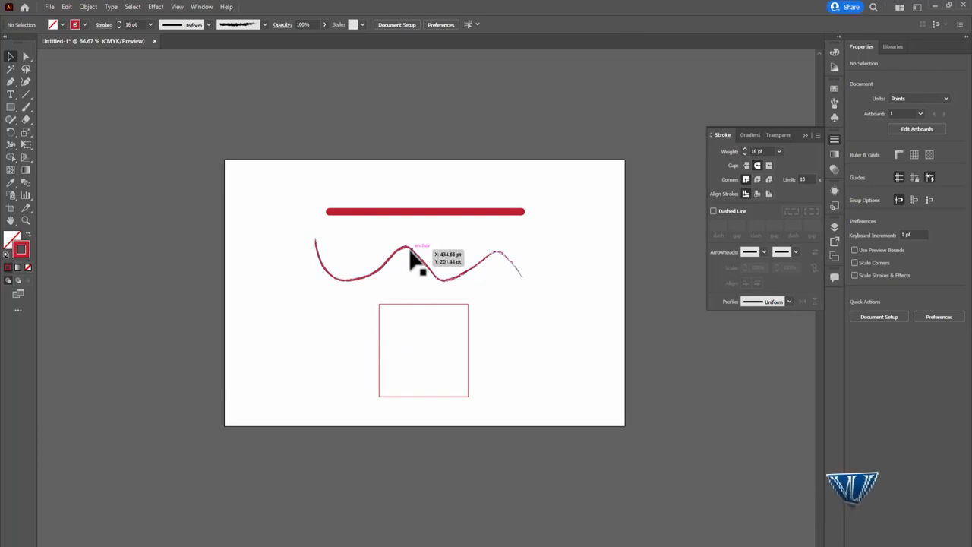
pyautogui.click(409, 255)
pyautogui.scroll(3, 408, 255)
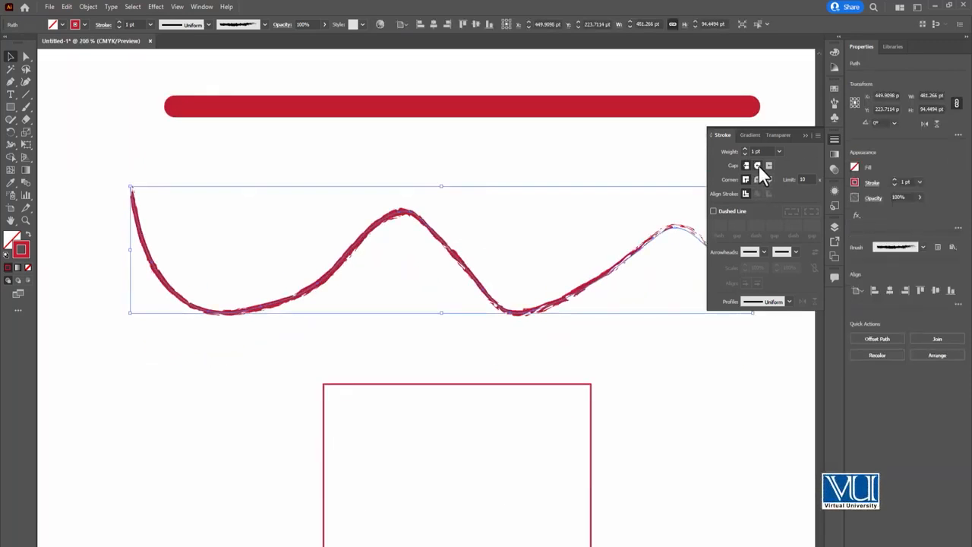
pyautogui.click(208, 24)
pyautogui.click(190, 80)
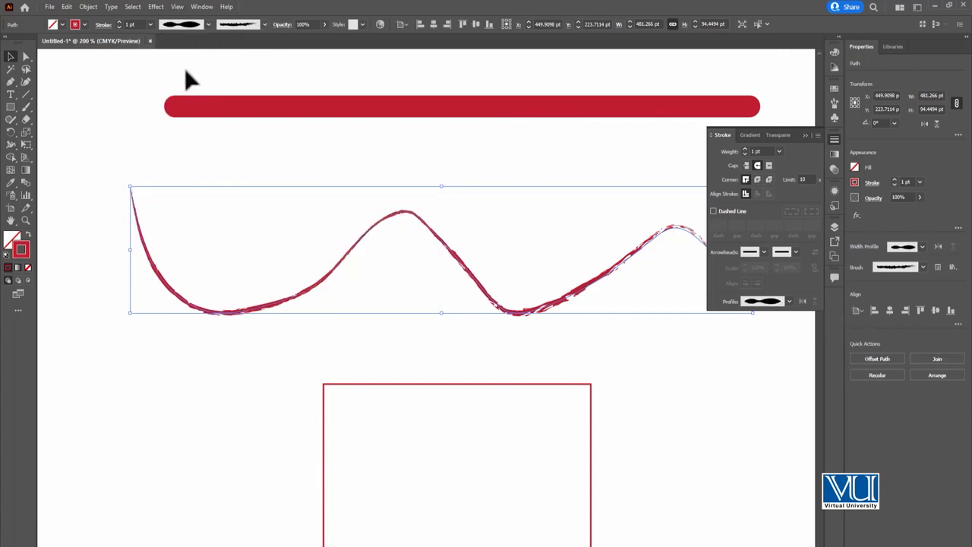
pyautogui.click(151, 25)
pyautogui.click(165, 175)
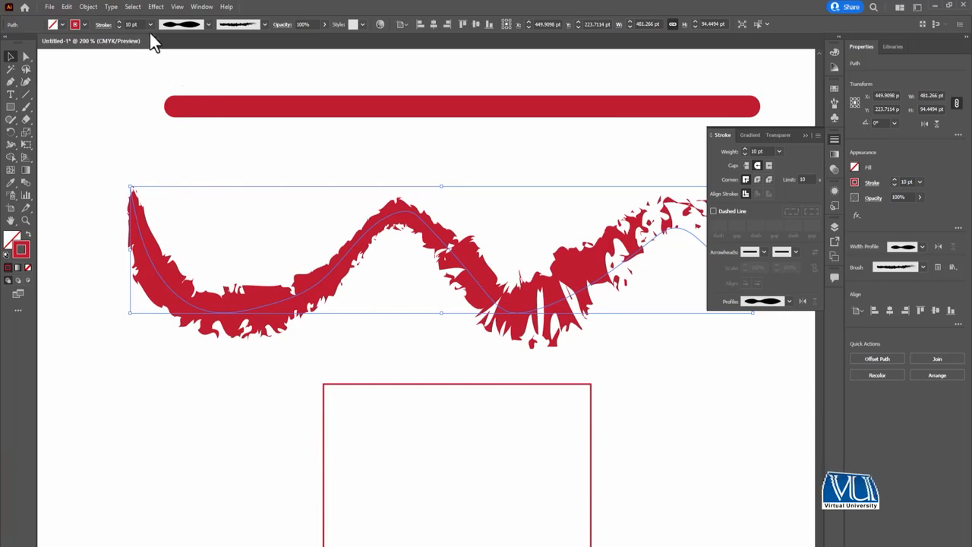
# - Change the wavy stroke's width profile to the one tapering to a point, and replace its brush with Basic
pyautogui.click(209, 24)
pyautogui.click(190, 107)
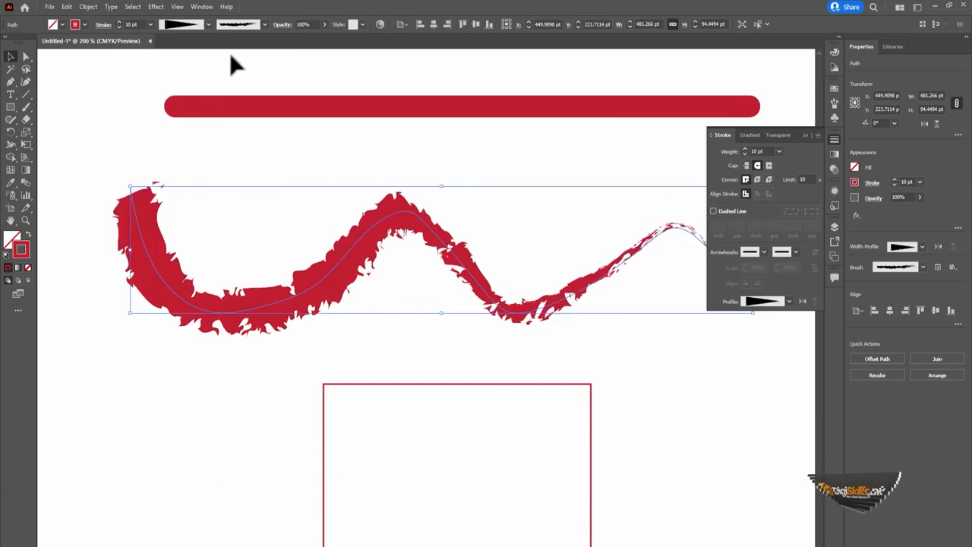
pyautogui.click(265, 25)
pyautogui.click(236, 76)
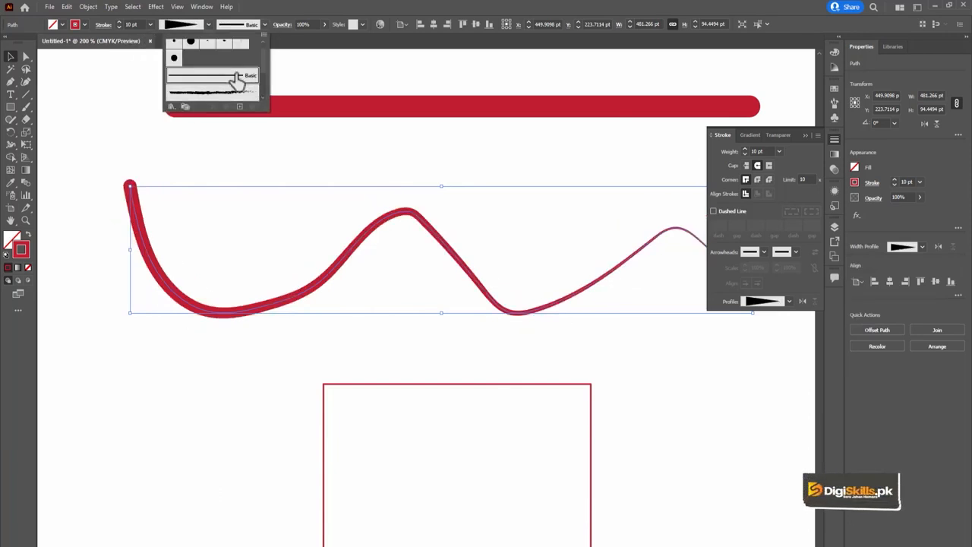
# - Try the projecting cap on the wavy path, and set a butt cap with a bevel corner join
pyautogui.click(769, 165)
pyautogui.moveTo(549, 165)
pyautogui.mouseDown()
pyautogui.moveTo(479, 177)
pyautogui.moveTo(547, 177)
pyautogui.mouseUp()
pyautogui.click(746, 166)
pyautogui.click(767, 179)
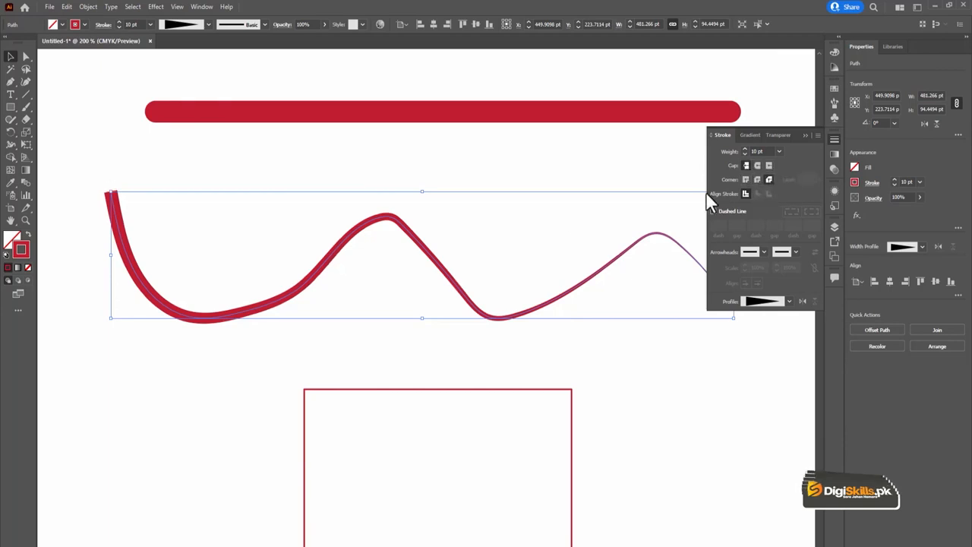
# - Select the square below the wavy path and set its stroke weight to 16 pt
pyautogui.click(528, 228)
pyautogui.moveTo(666, 445); pyautogui.dragTo(649, 286)
pyautogui.click(523, 230)
pyautogui.moveTo(597, 347); pyautogui.dragTo(597, 289)
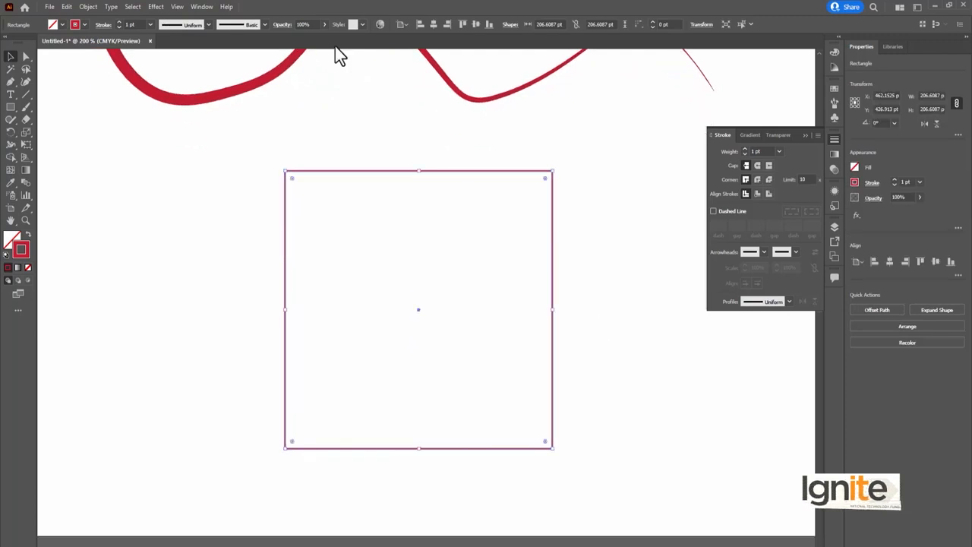
pyautogui.click(779, 152)
pyautogui.click(799, 335)
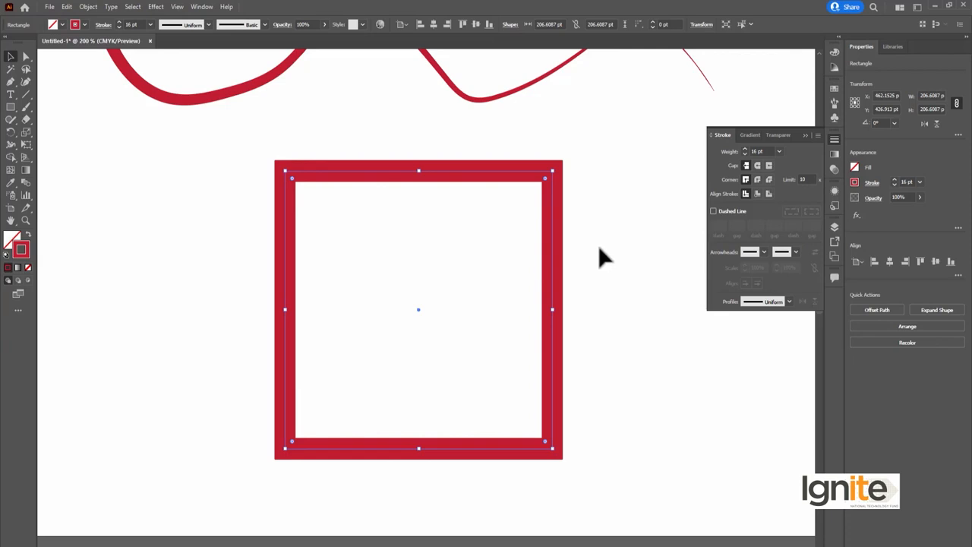
# - Compare the round and bevel corner joins on the square, and apply the round join
pyautogui.hotkey('ctrl', '=')
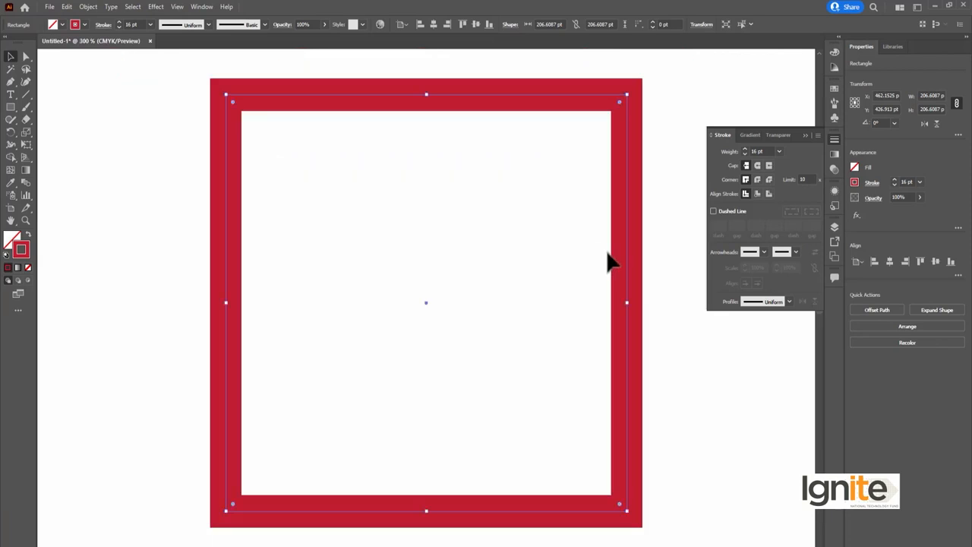
pyautogui.click(758, 180)
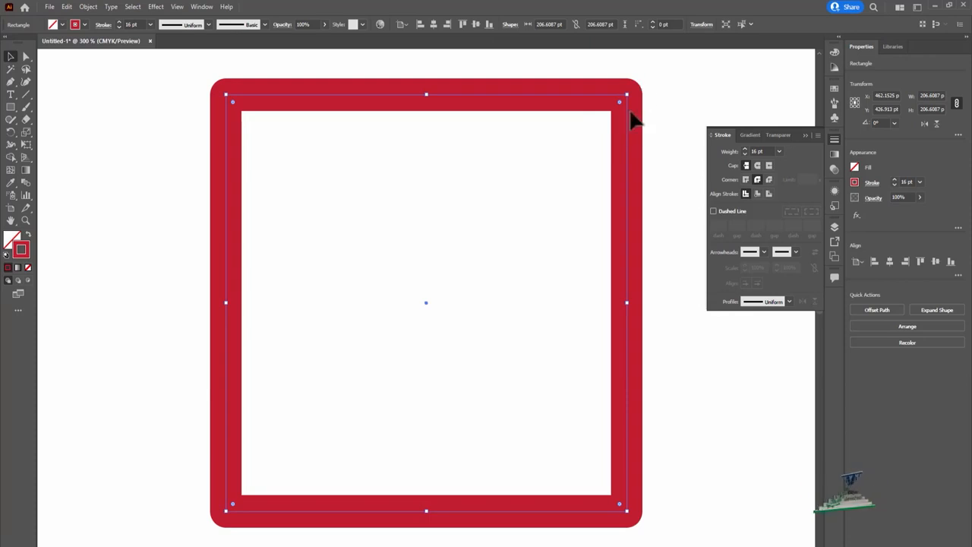
pyautogui.click(770, 180)
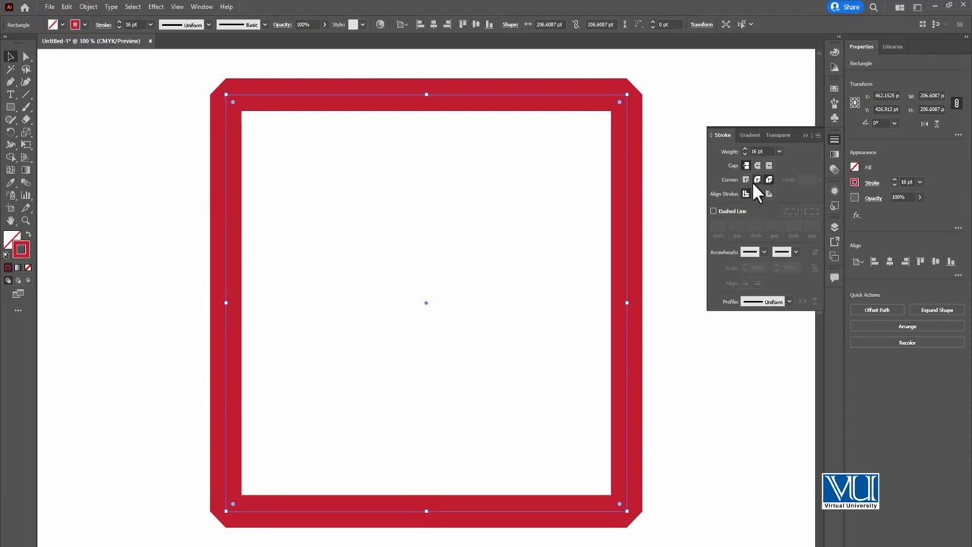
pyautogui.click(755, 180)
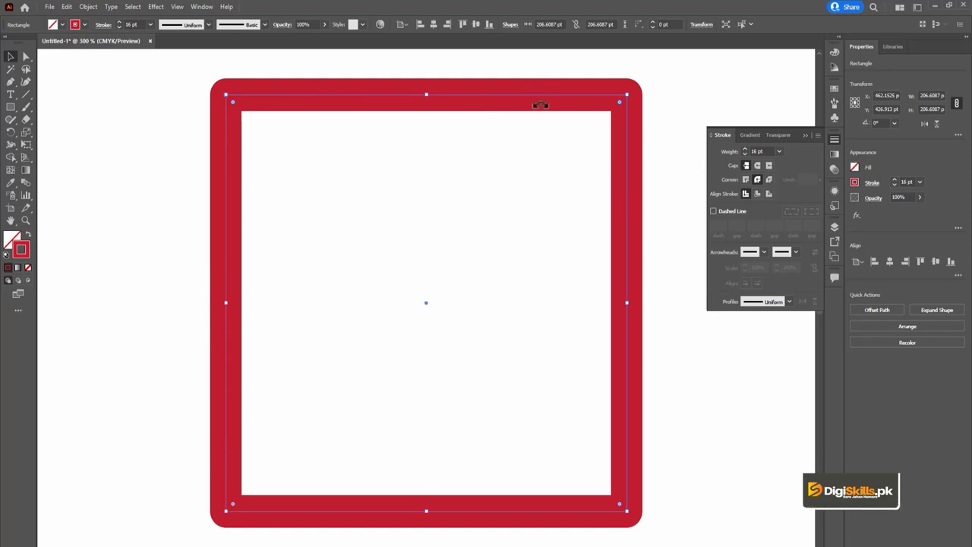
# - Try a 40 pt stroke weight on the square, and set the weight to 20 pt
pyautogui.click(779, 152)
pyautogui.click(799, 371)
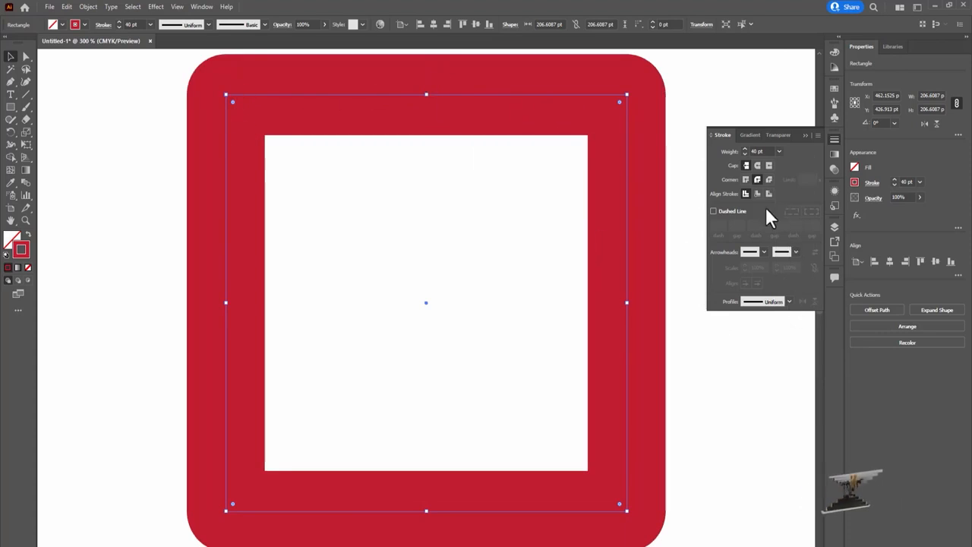
pyautogui.click(779, 151)
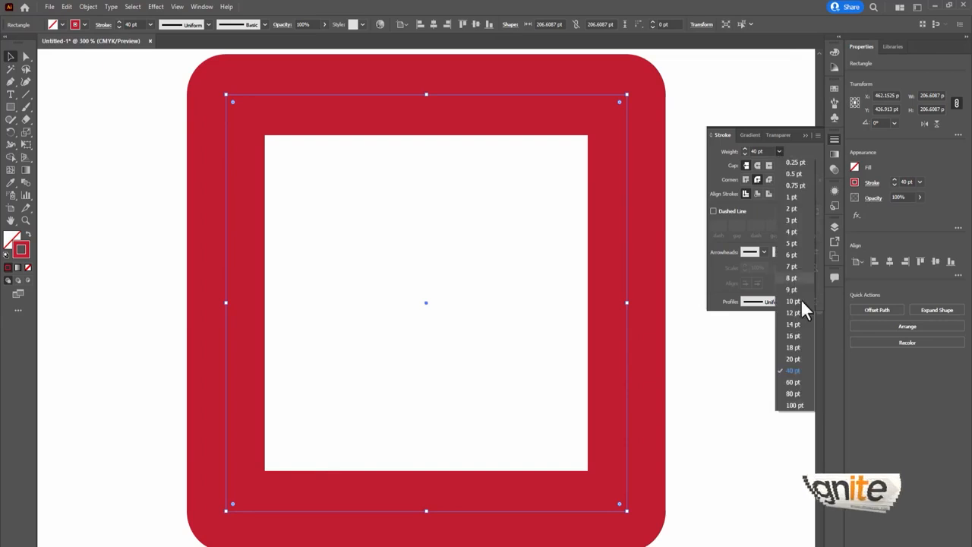
pyautogui.click(792, 359)
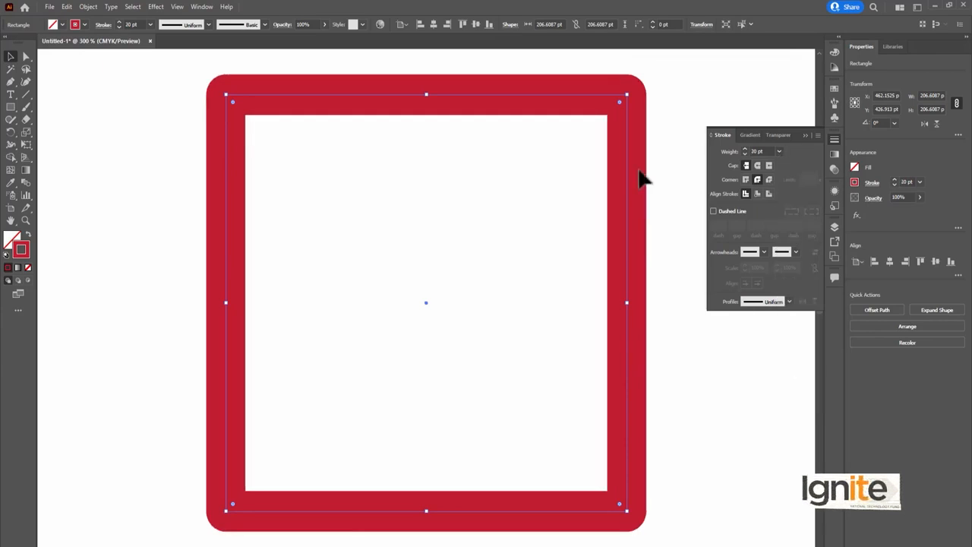
# - Try aligning the square's stroke to the inside and the outside, and return it to centre alignment
pyautogui.click(758, 194)
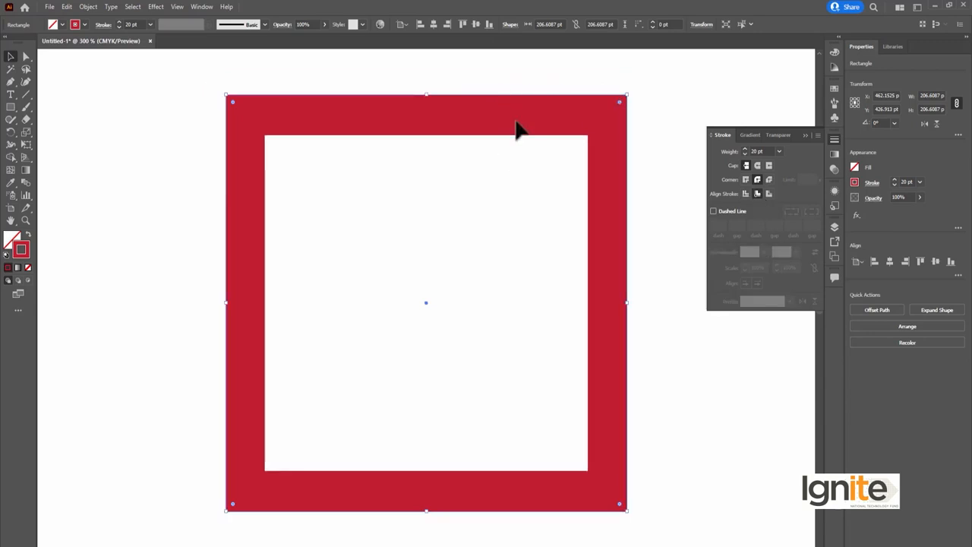
pyautogui.click(769, 194)
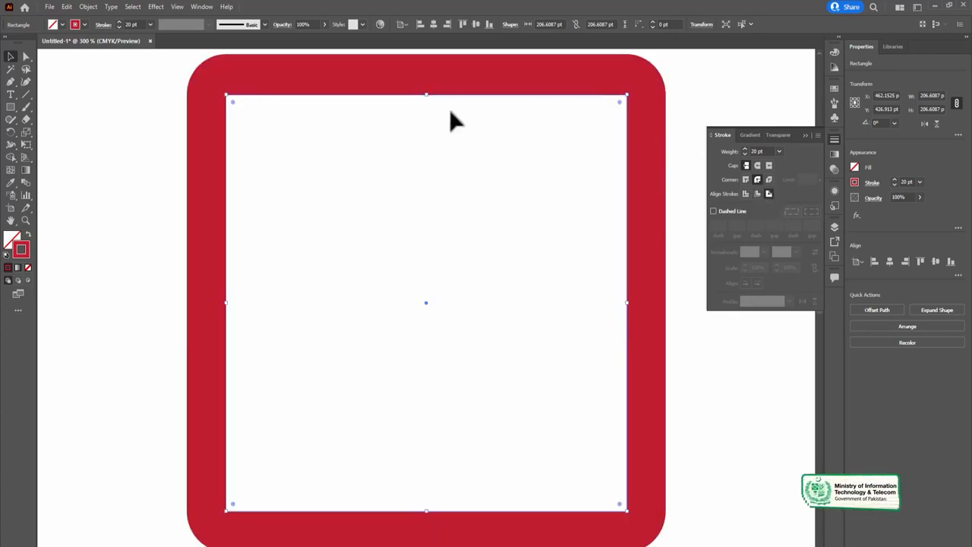
pyautogui.click(754, 194)
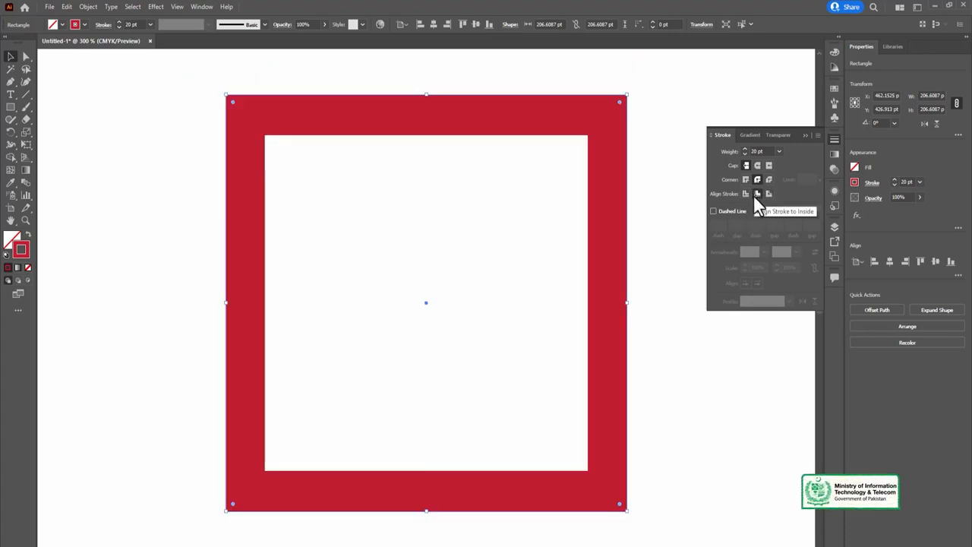
pyautogui.click(745, 194)
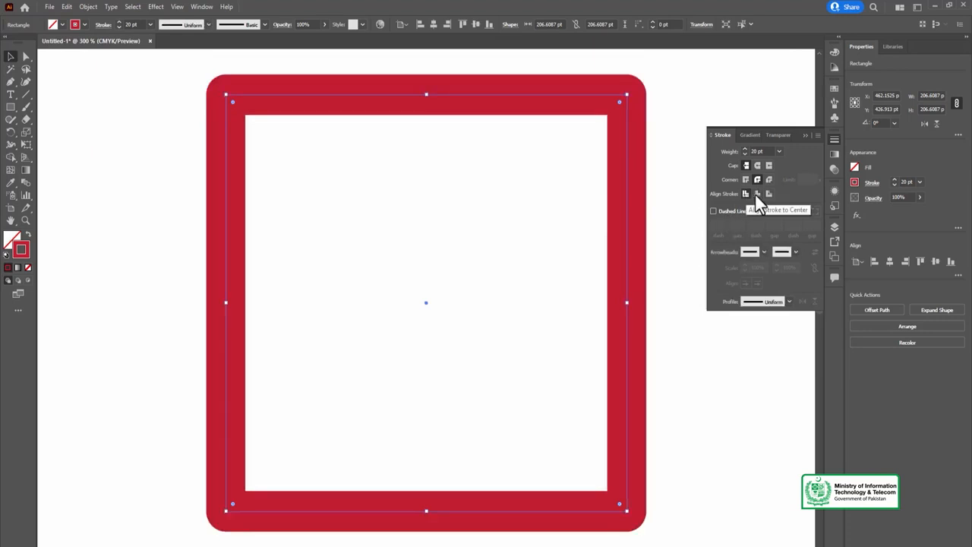
# - Turn the square's stroke into a dashed line, with the first dash set to 30 pt and the second dash to 20 pt
pyautogui.click(733, 211)
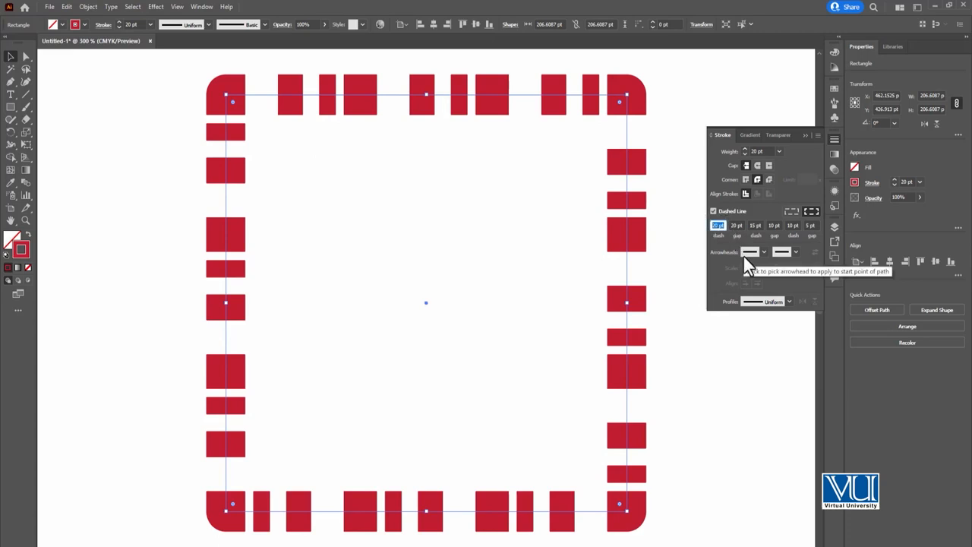
pyautogui.write('30')
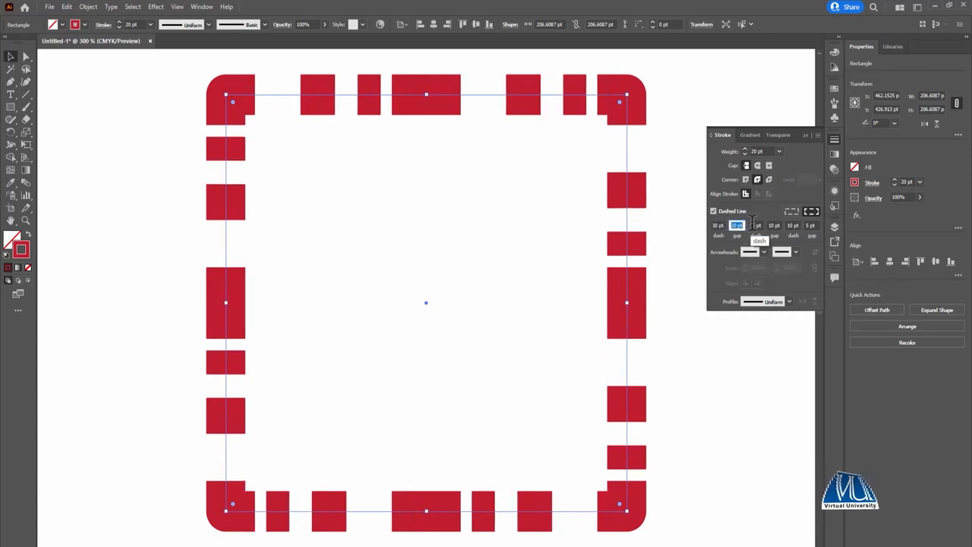
pyautogui.press('Tab')
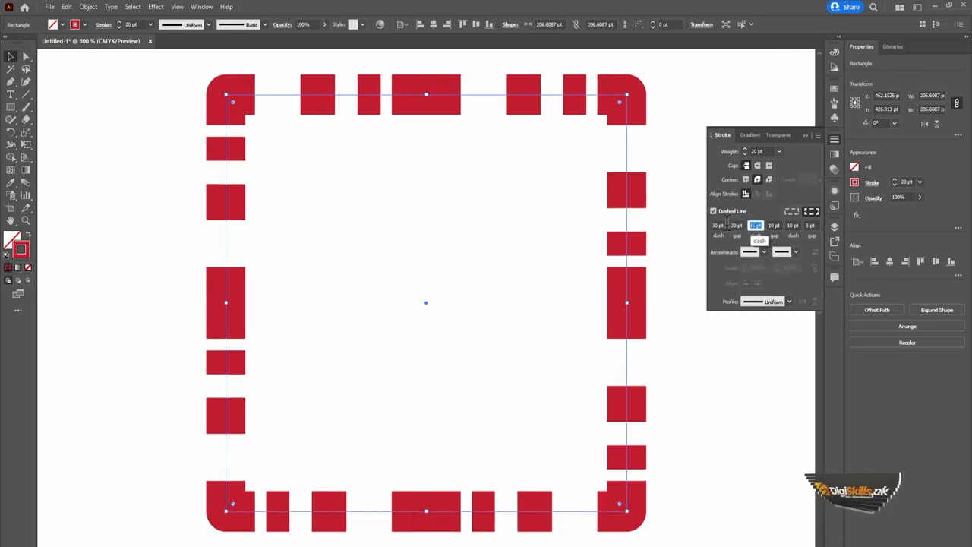
pyautogui.write('30')
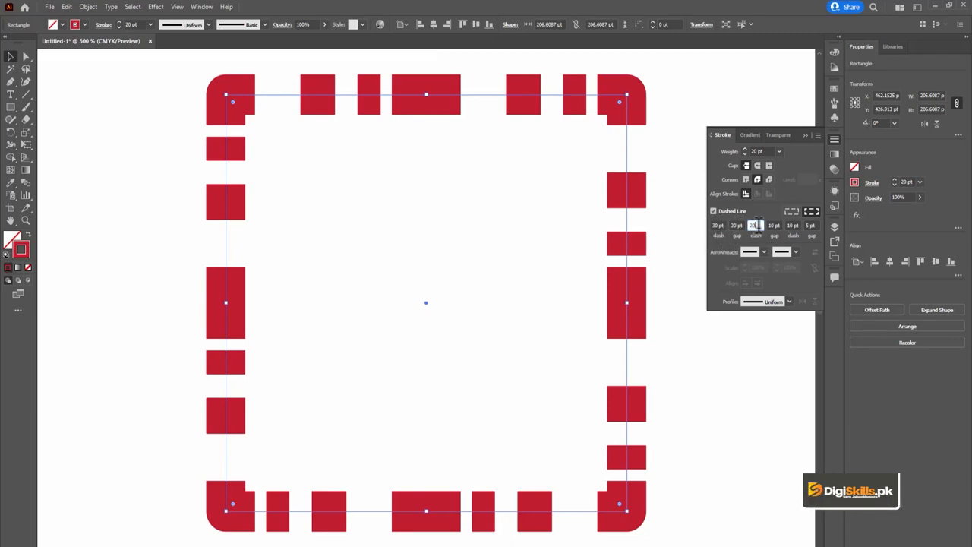
pyautogui.press('Return')
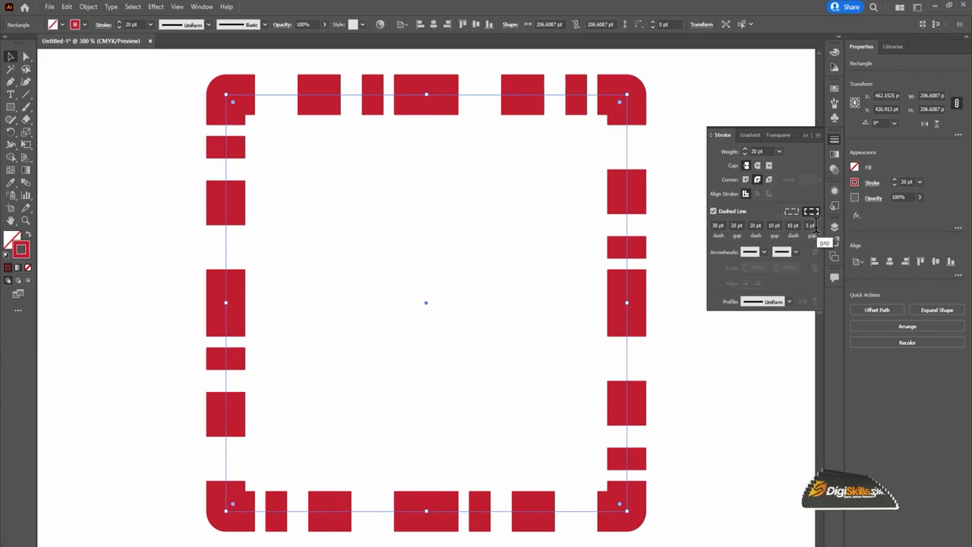
pyautogui.click(794, 225)
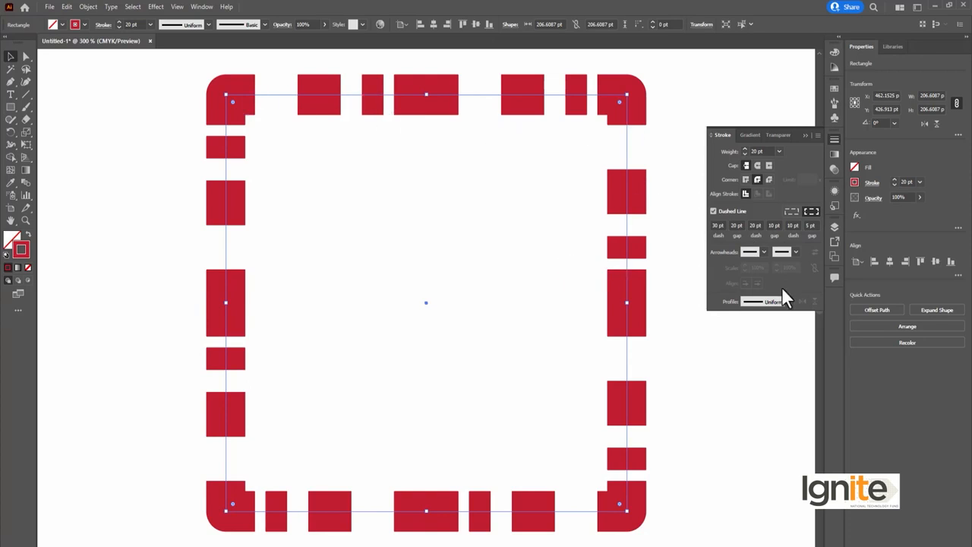
# - Compare preserving exact dash and gap lengths with aligning dashes to the square's corners, and return to corner alignment
pyautogui.click(787, 212)
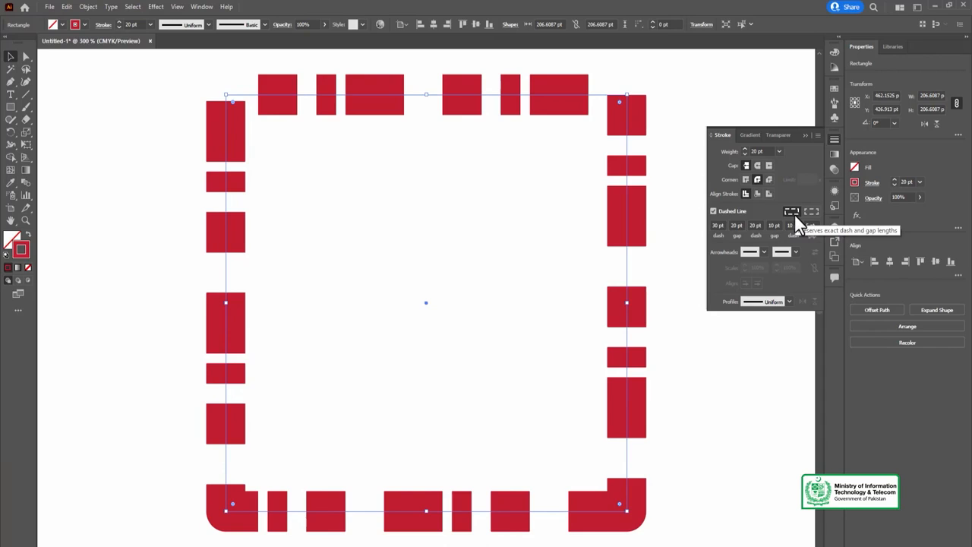
pyautogui.click(812, 212)
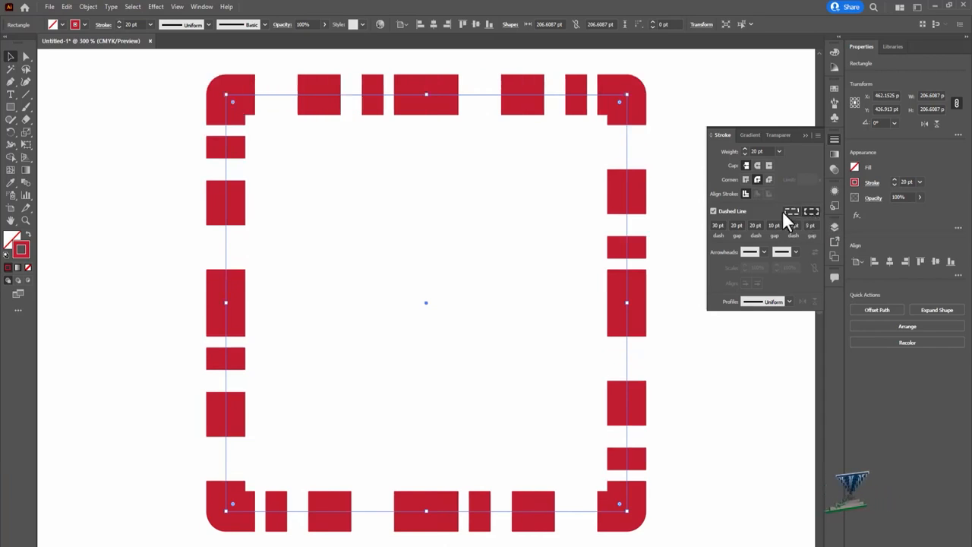
pyautogui.click(790, 211)
pyautogui.click(811, 211)
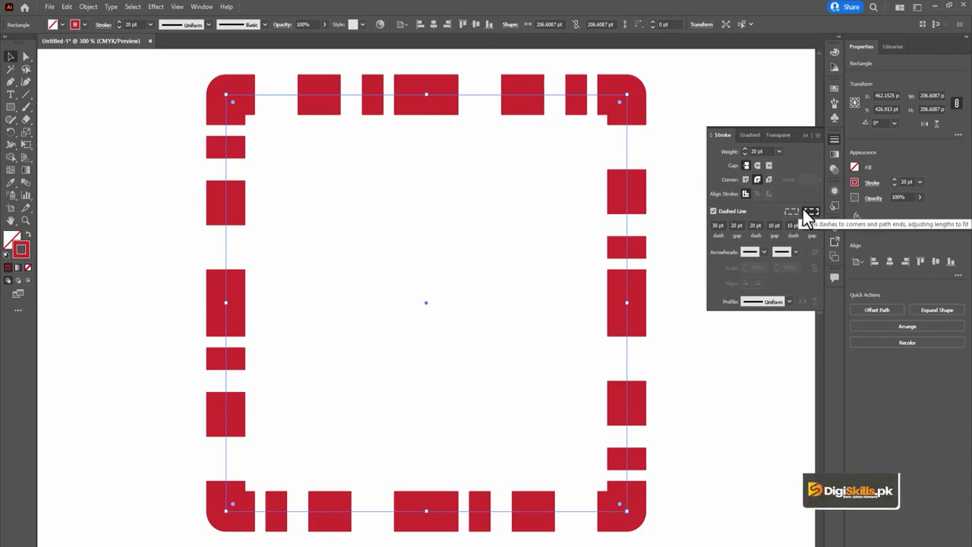
# - Add the Arrow 2 start arrowhead and an end arrowhead to the dashed square, with its stroke weight set to 14 pt
pyautogui.click(765, 252)
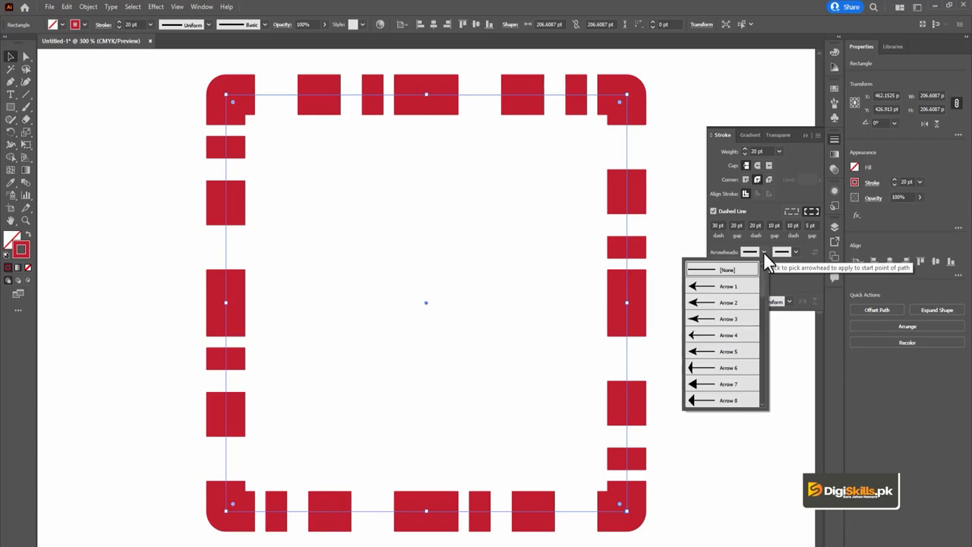
pyautogui.click(740, 301)
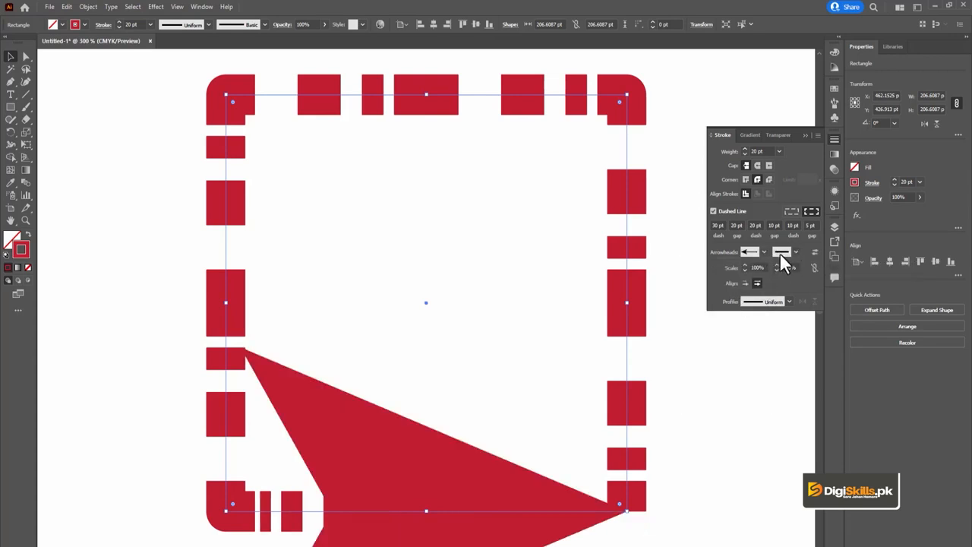
pyautogui.click(780, 149)
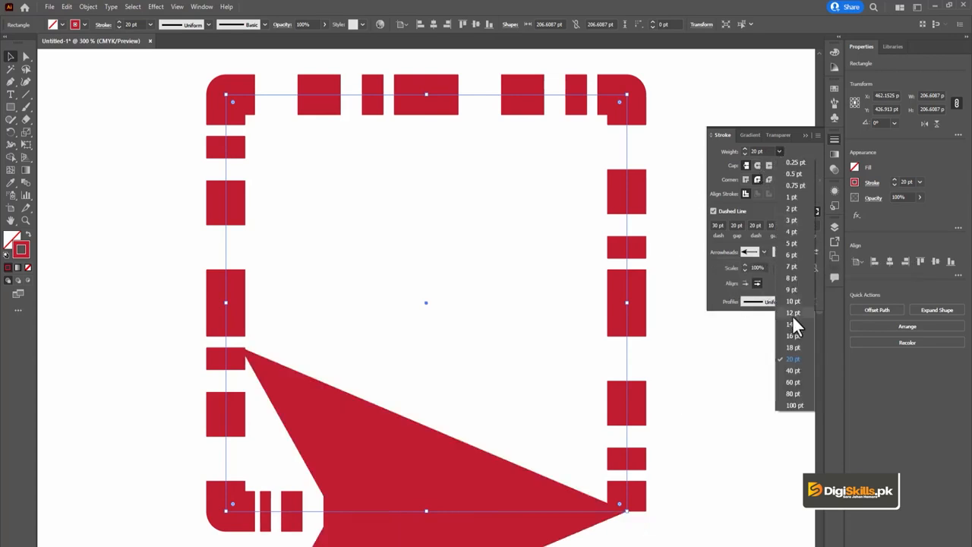
pyautogui.click(793, 318)
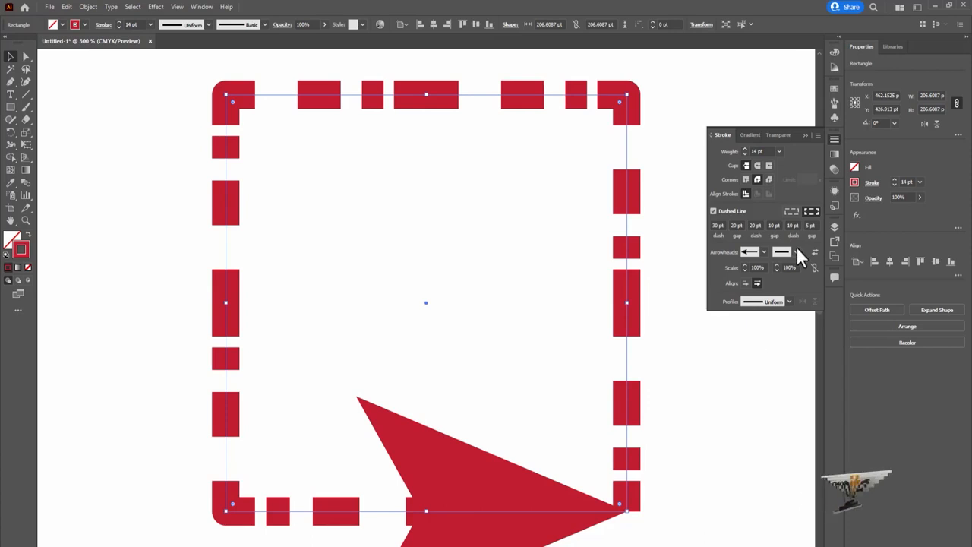
pyautogui.click(796, 252)
pyautogui.click(763, 318)
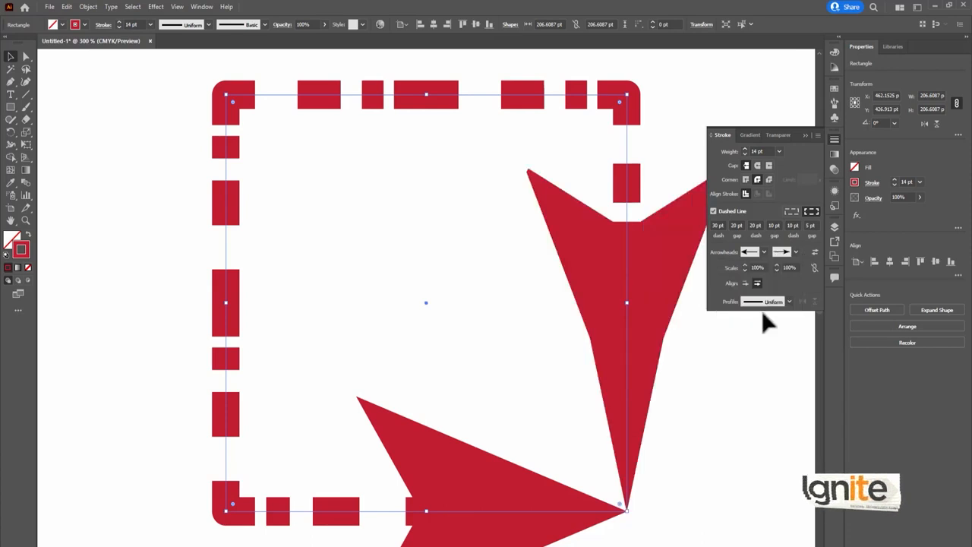
# - Try both arrowhead tip alignments on the square's path, and swap the start and end arrowheads and back
pyautogui.click(745, 283)
pyautogui.click(756, 282)
pyautogui.click(747, 282)
pyautogui.click(756, 282)
pyautogui.click(813, 251)
pyautogui.click(813, 252)
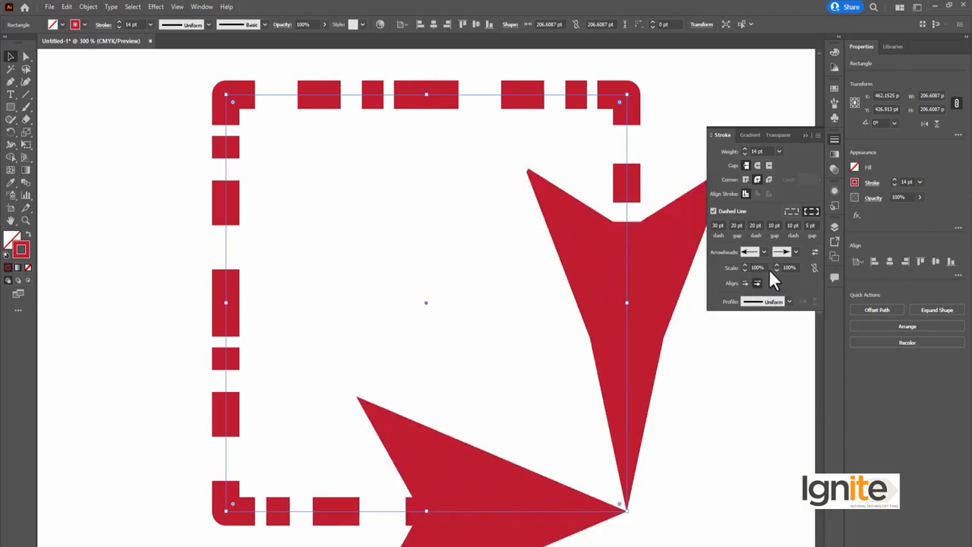
# - Scale the square's start arrowhead to 50% and its end arrowhead to 10%
pyautogui.click(745, 271)
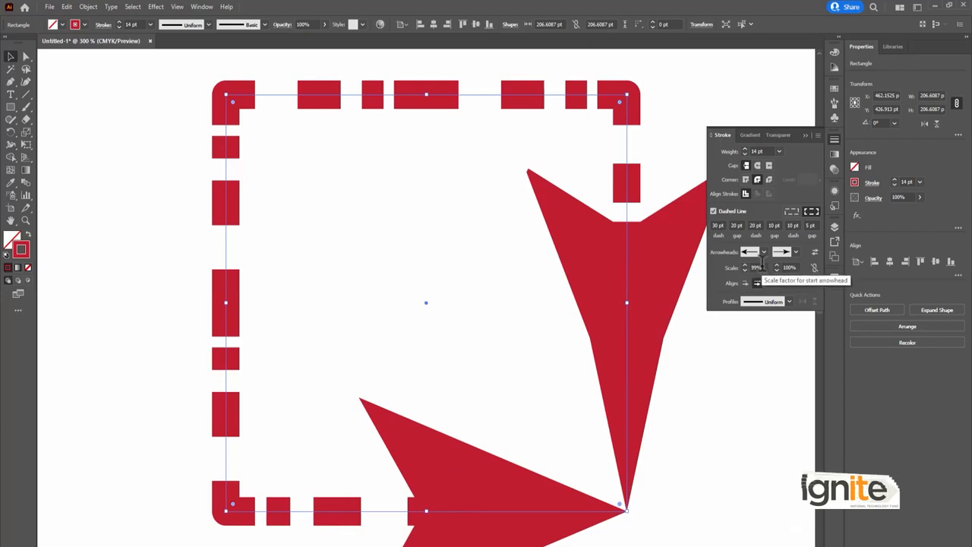
pyautogui.write('50')
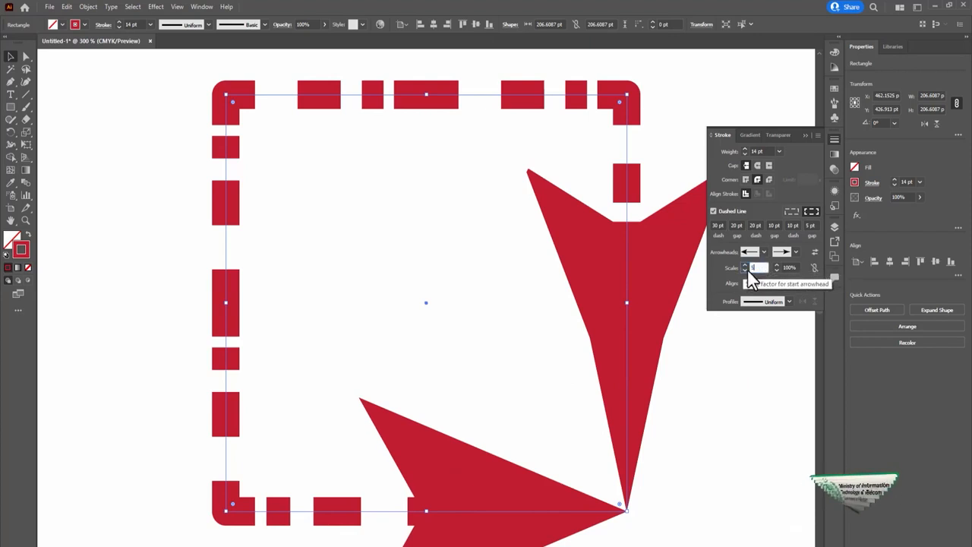
pyautogui.press('Tab')
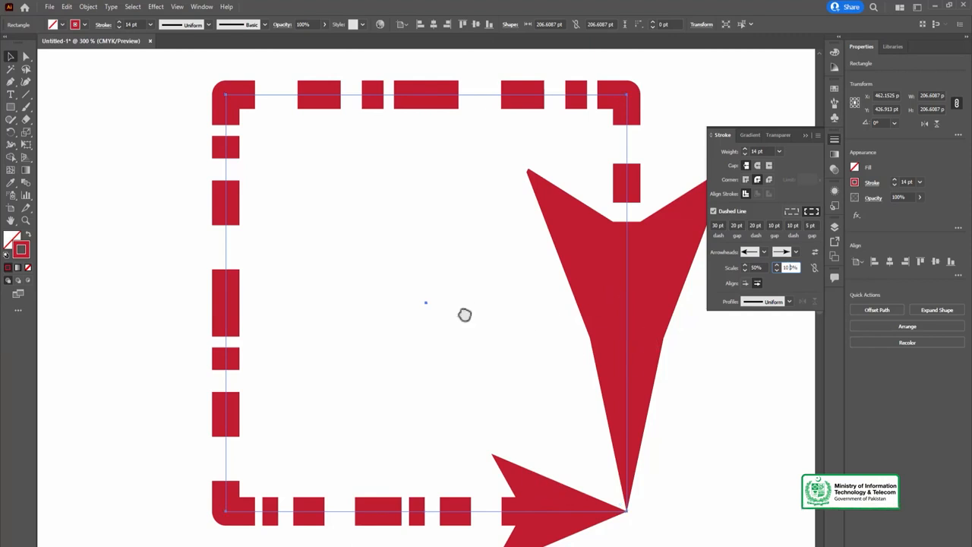
pyautogui.hotkey('ctrl', '-')
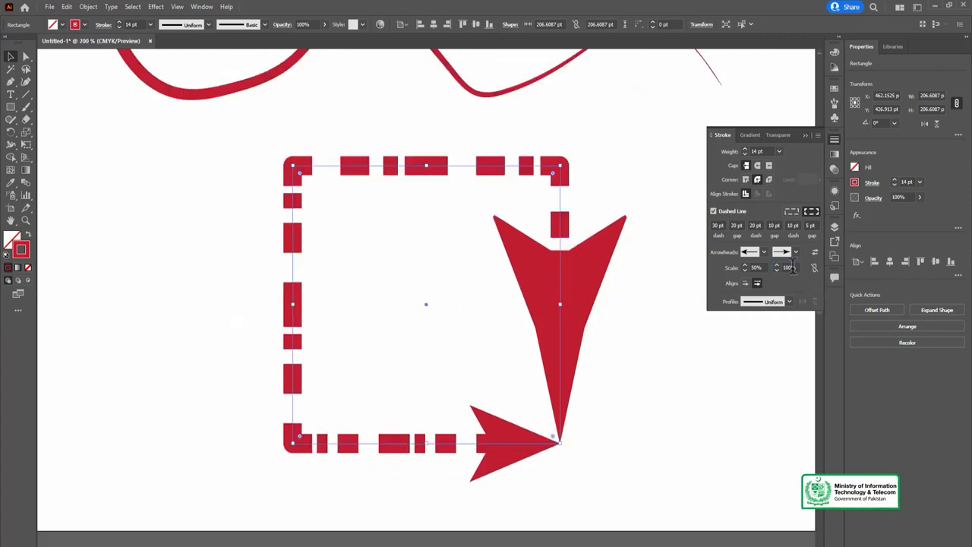
pyautogui.click(794, 267)
pyautogui.write('50')
pyautogui.press('Return')
# - Try the elliptical width profile on the square's stroke and replace it with the triangular tapered profile
pyautogui.click(789, 301)
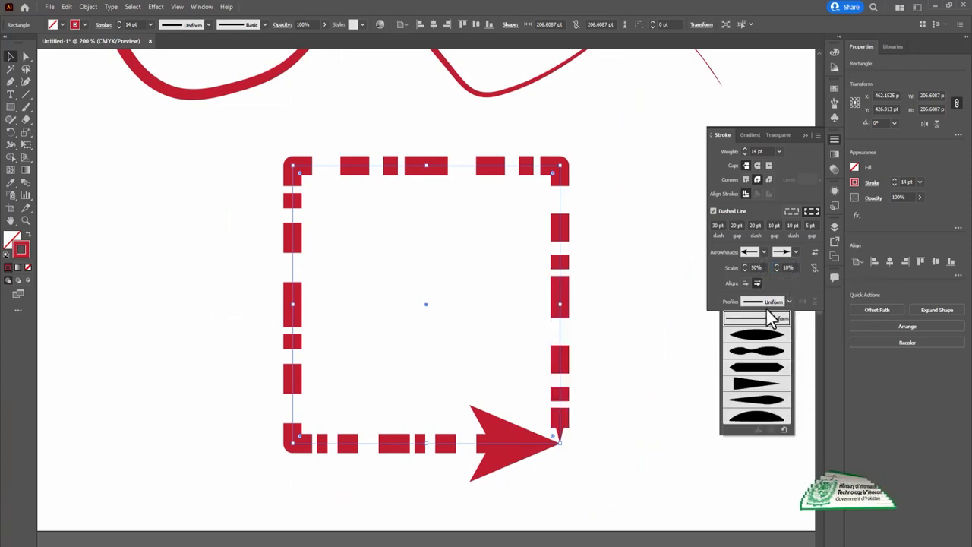
pyautogui.click(750, 345)
pyautogui.click(789, 302)
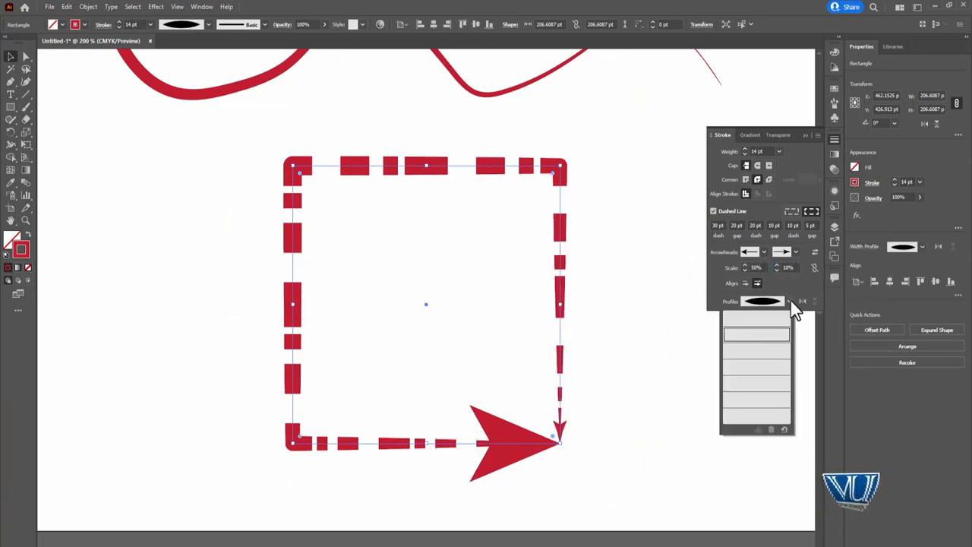
pyautogui.click(762, 387)
pyautogui.click(587, 288)
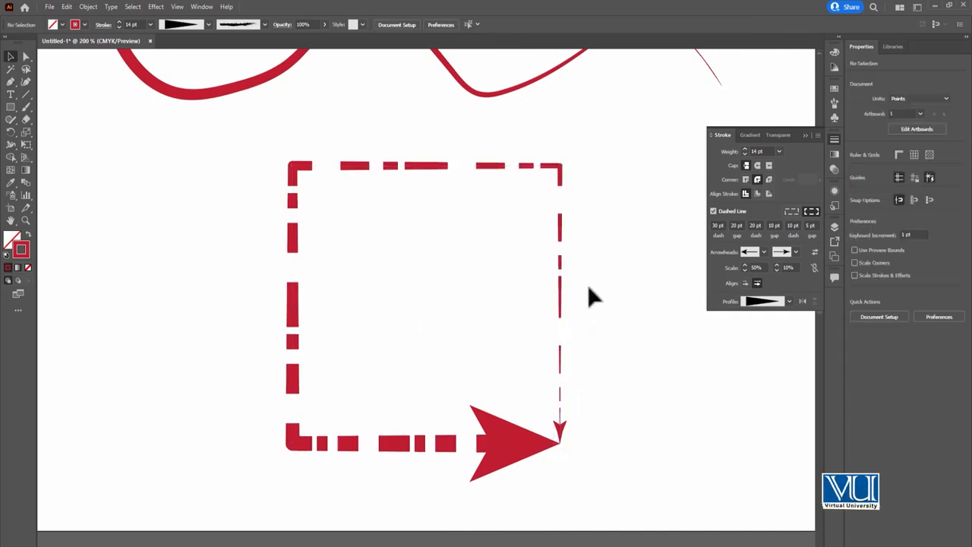
# - Remove both the start and end arrowheads from the dashed square
pyautogui.hotkey('ctrl', '-')
pyautogui.hotkey('ctrl', '-')
pyautogui.hotkey('ctrl', '-')
pyautogui.click(454, 259)
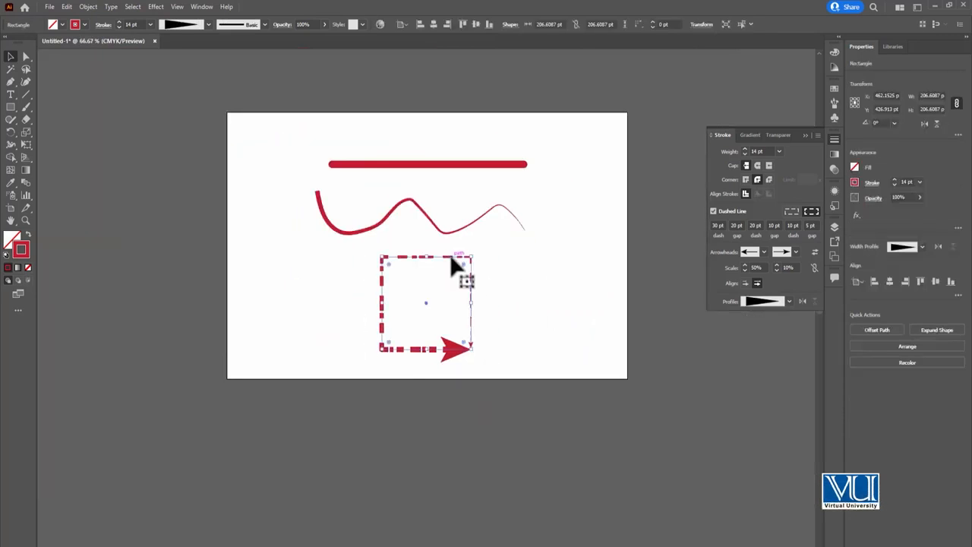
pyautogui.click(764, 251)
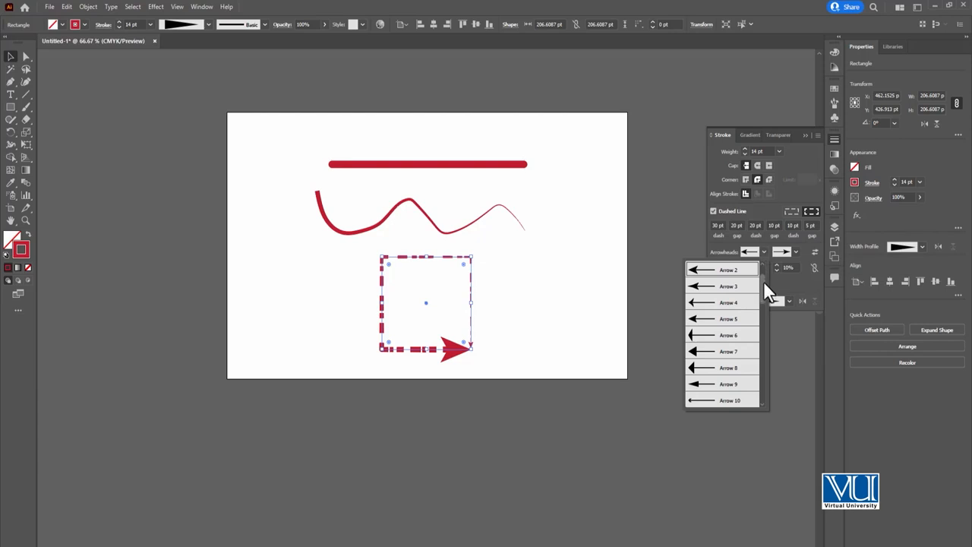
pyautogui.click(737, 263)
pyautogui.click(795, 251)
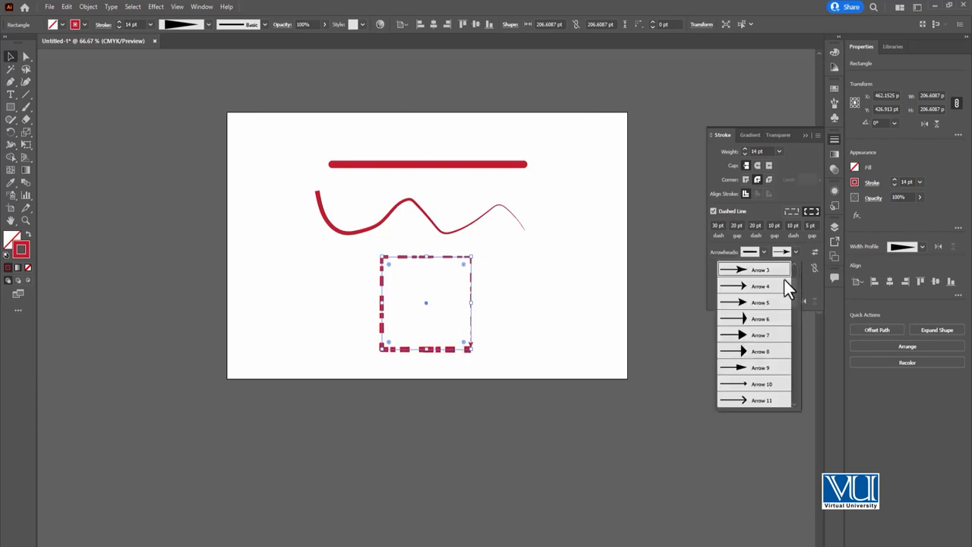
pyautogui.scroll(3, 793, 275)
pyautogui.click(764, 270)
pyautogui.click(541, 268)
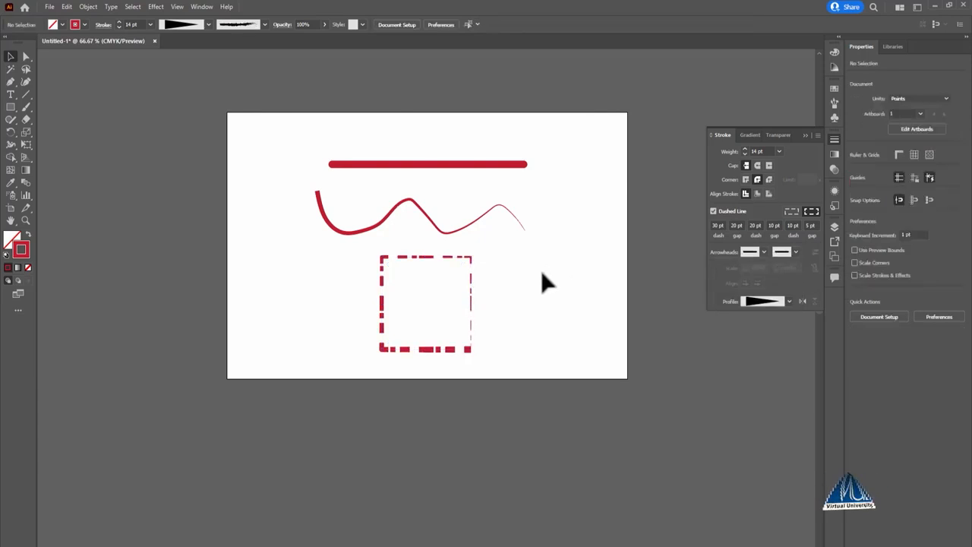
# - Set the dashed square's stroke weight to 20 pt
pyautogui.hotkey('ctrl', '1')
pyautogui.hotkey('ctrl', '+')
pyautogui.click(479, 199)
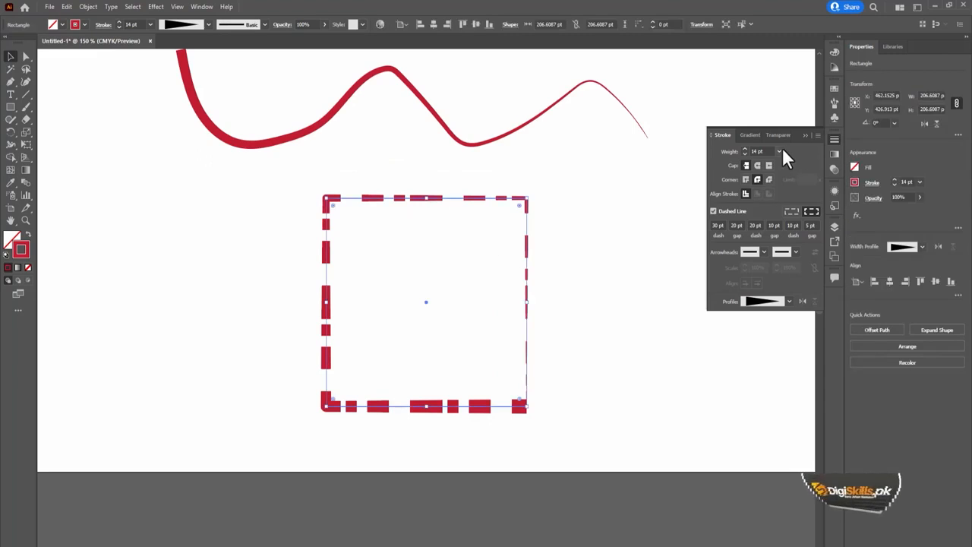
pyautogui.click(779, 151)
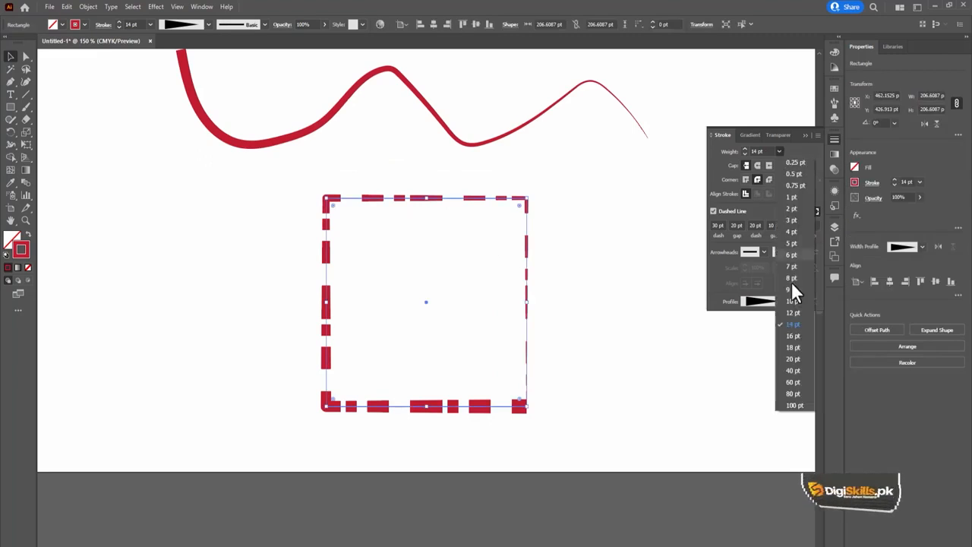
pyautogui.click(793, 358)
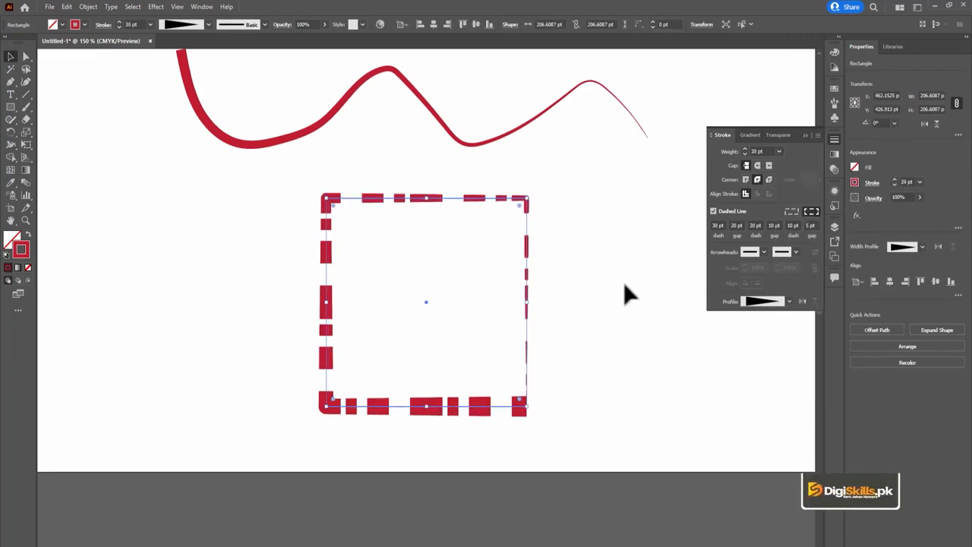
# - Scale the dashed square down freehand to about 48.5 pt wide and high, without scaling its stroke
pyautogui.click(26, 132)
pyautogui.moveTo(325, 200); pyautogui.dragTo(513, 300)
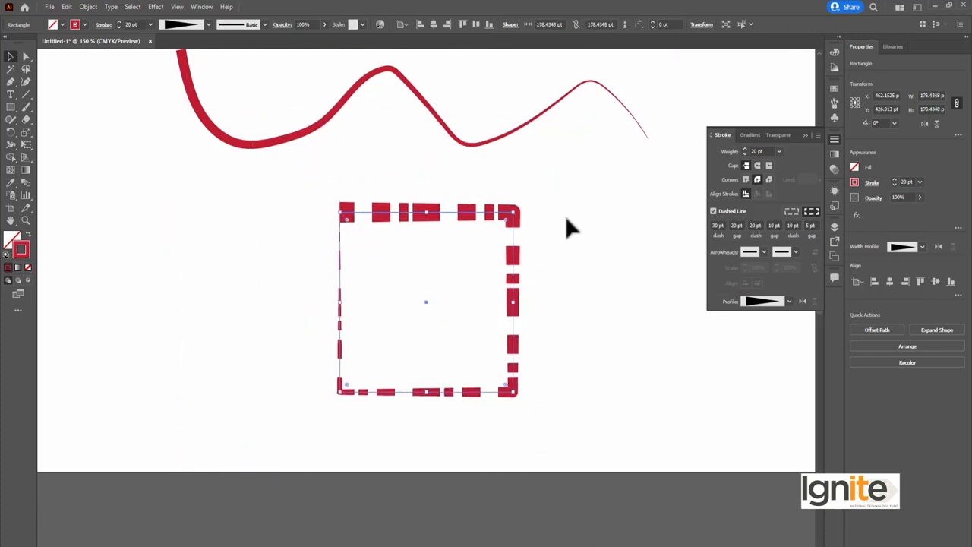
pyautogui.moveTo(521, 208); pyautogui.dragTo(465, 278)
pyautogui.click(531, 294)
pyautogui.hotkey('ctrl', '+')
pyautogui.hotkey('ctrl', '+')
pyautogui.hotkey('ctrl', '+')
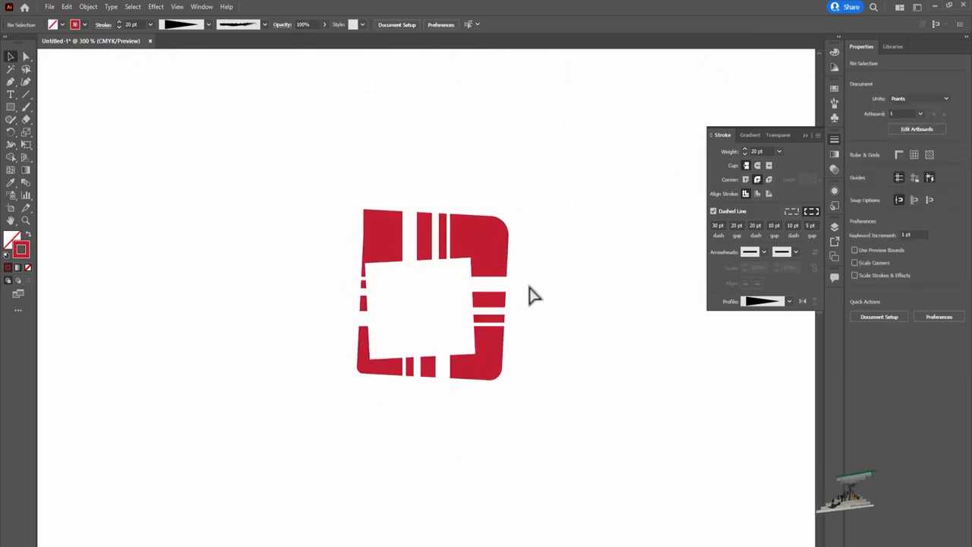
# - Enable Scale Corners and Scale Strokes & Effects in the square's scale options, keeping the uniform scale at 100%
pyautogui.click(492, 241)
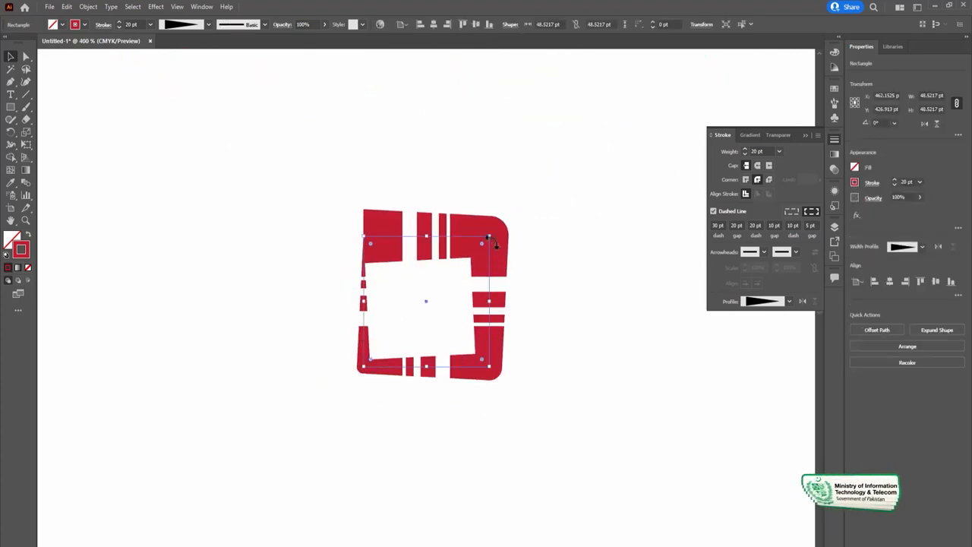
pyautogui.click(32, 144)
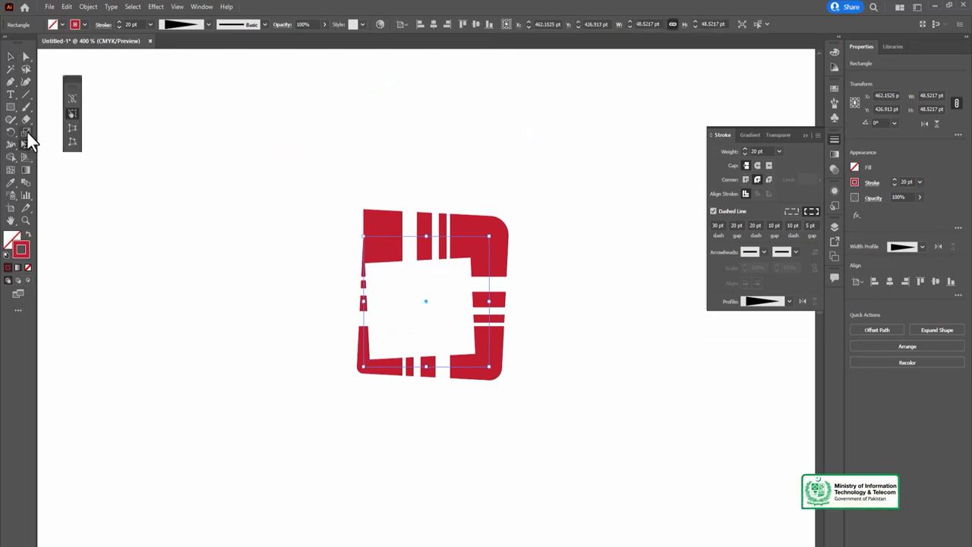
pyautogui.doubleClick(28, 137)
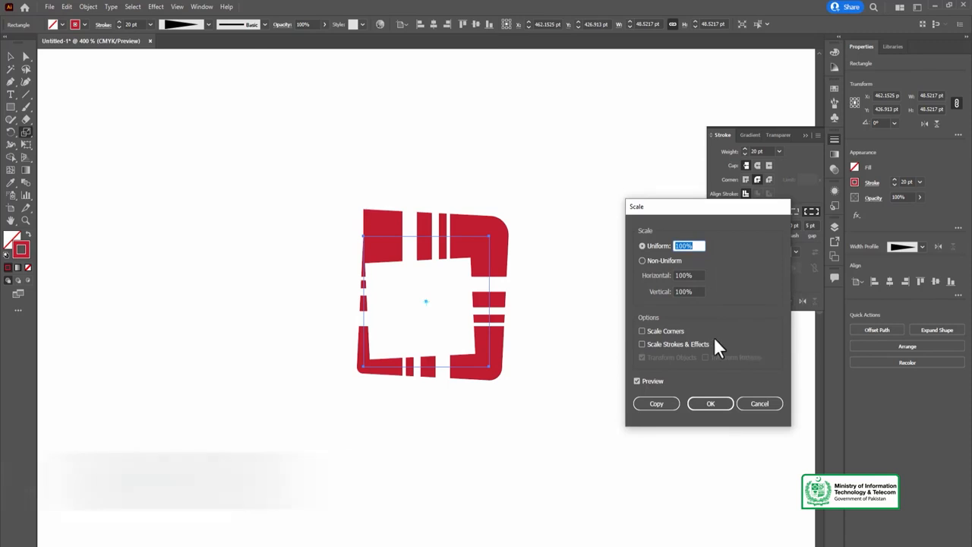
pyautogui.click(664, 330)
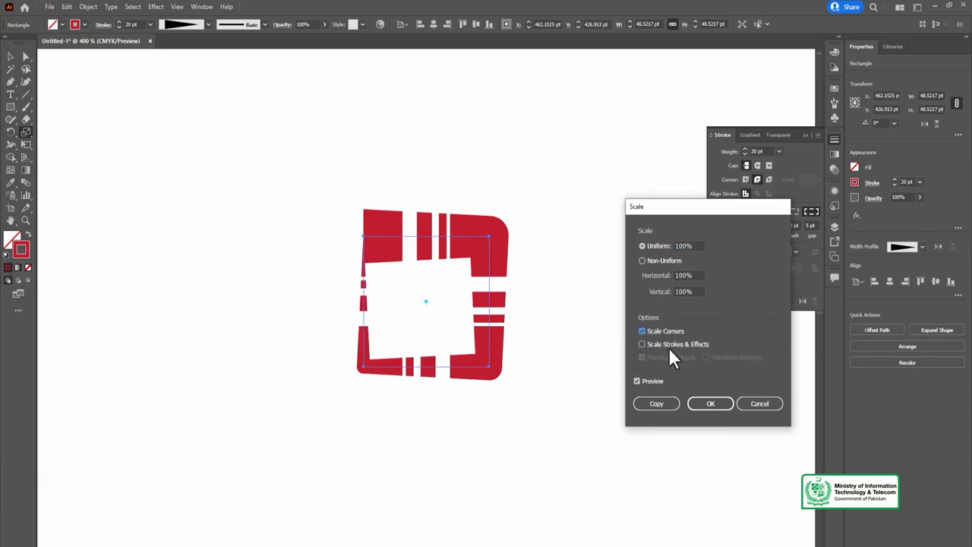
pyautogui.click(679, 342)
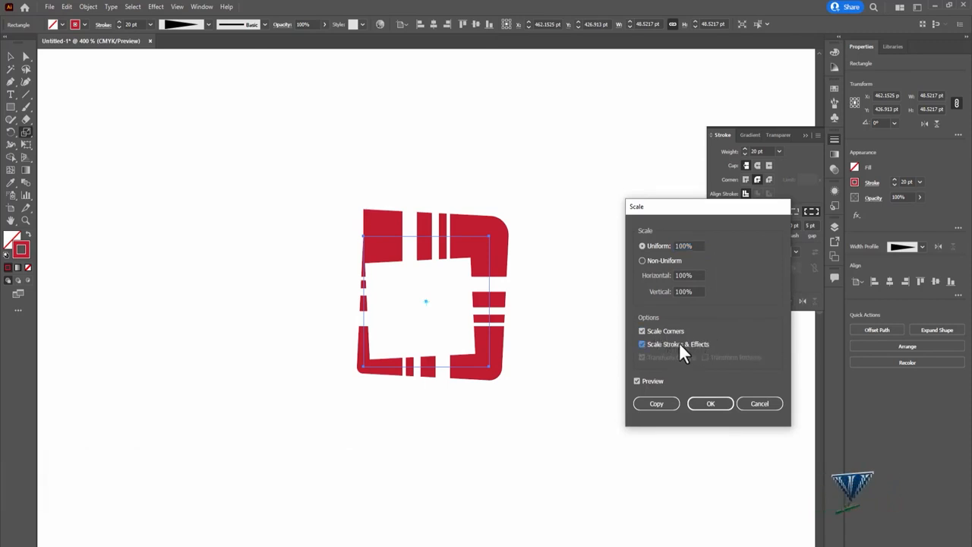
pyautogui.click(710, 403)
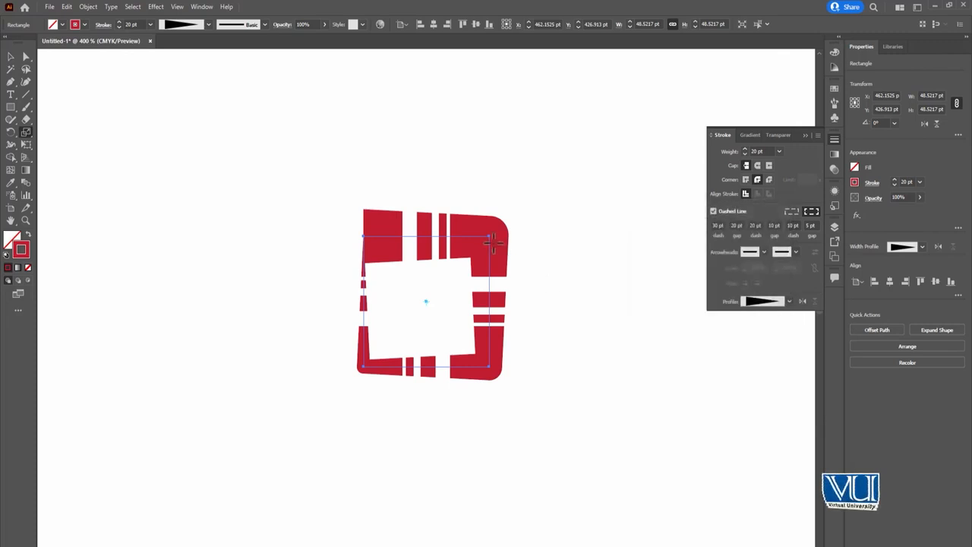
# - Enlarge the square proportionally about its centre to about 79 pt wide and high, so its stroke scales along
pyautogui.click(11, 58)
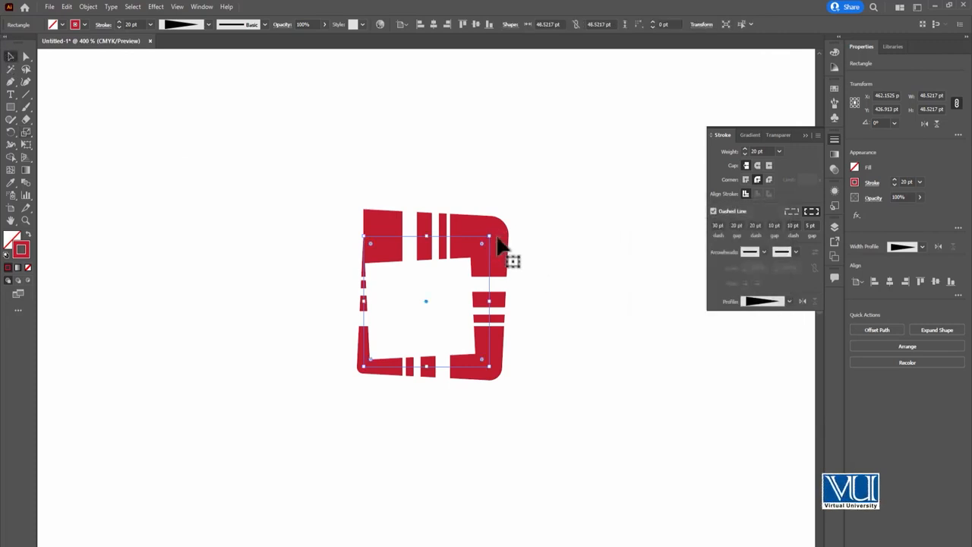
pyautogui.moveTo(493, 234)
pyautogui.mouseDown()
pyautogui.moveTo(597, 124)
pyautogui.moveTo(479, 254)
pyautogui.moveTo(562, 139)
pyautogui.moveTo(464, 256)
pyautogui.moveTo(528, 178)
pyautogui.mouseUp()
pyautogui.hotkey('ctrl', '-')
pyautogui.hotkey('ctrl', '-')
pyautogui.hotkey('ctrl', '-')
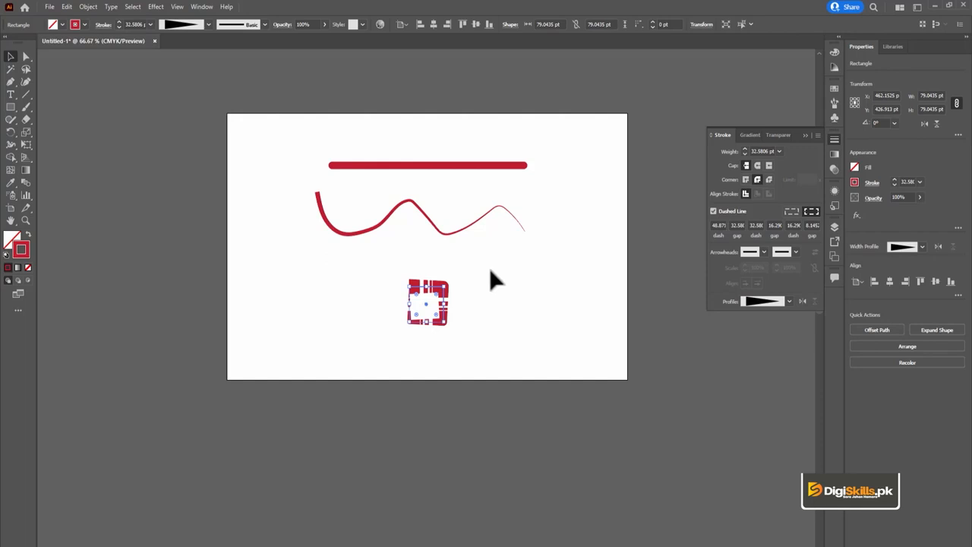
# - Set the straight line's stroke weight to 40 pt
pyautogui.click(494, 166)
pyautogui.hotkey('ctrl', '1')
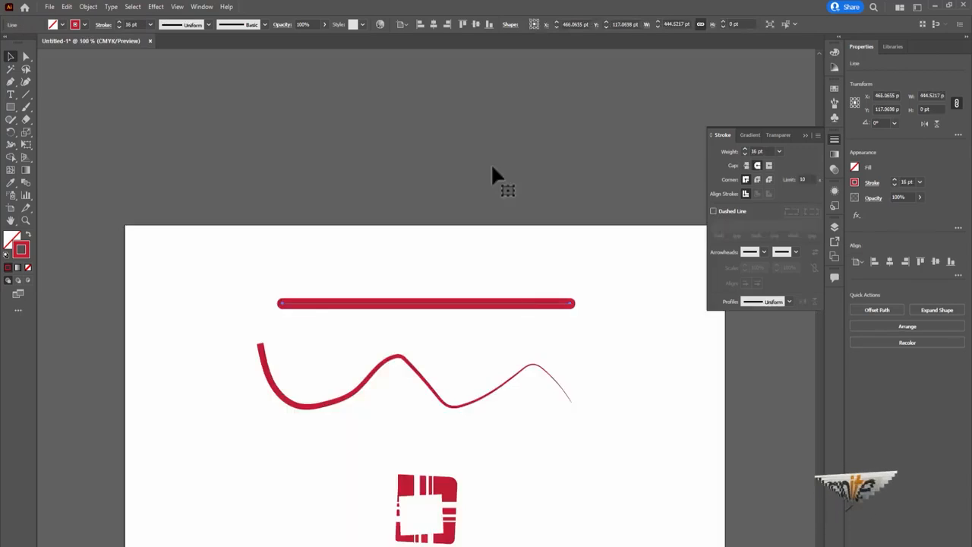
pyautogui.hotkey('ctrl', '+')
pyautogui.hotkey('ctrl', '+')
pyautogui.moveTo(491, 228); pyautogui.dragTo(442, 165)
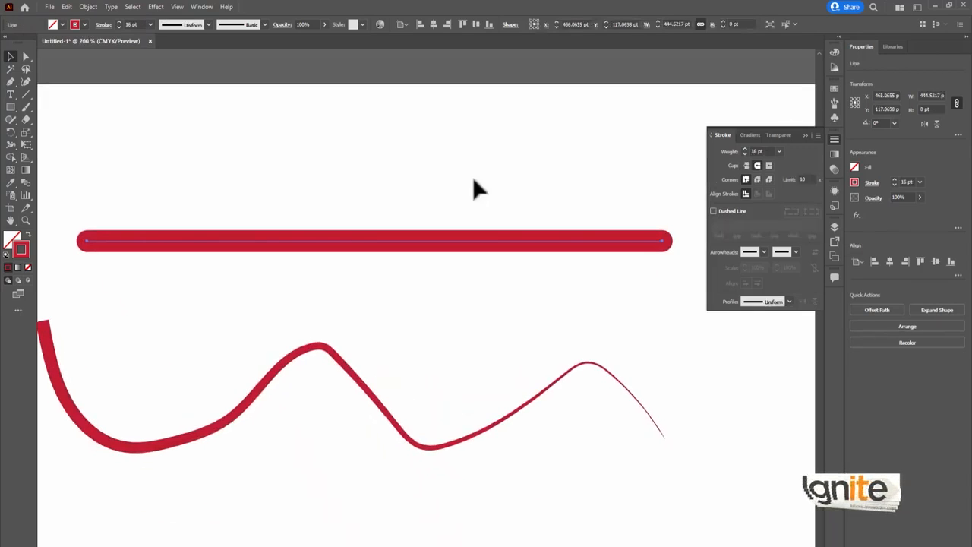
pyautogui.click(778, 152)
pyautogui.click(791, 371)
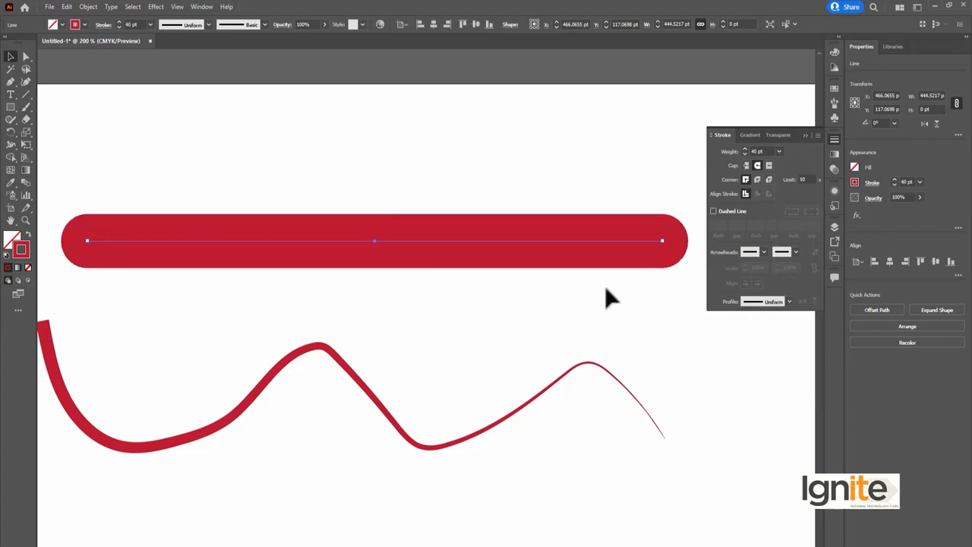
# - Convert the straight line's stroke to an outlined shape and shrink it proportionally about its centre
pyautogui.click(88, 7)
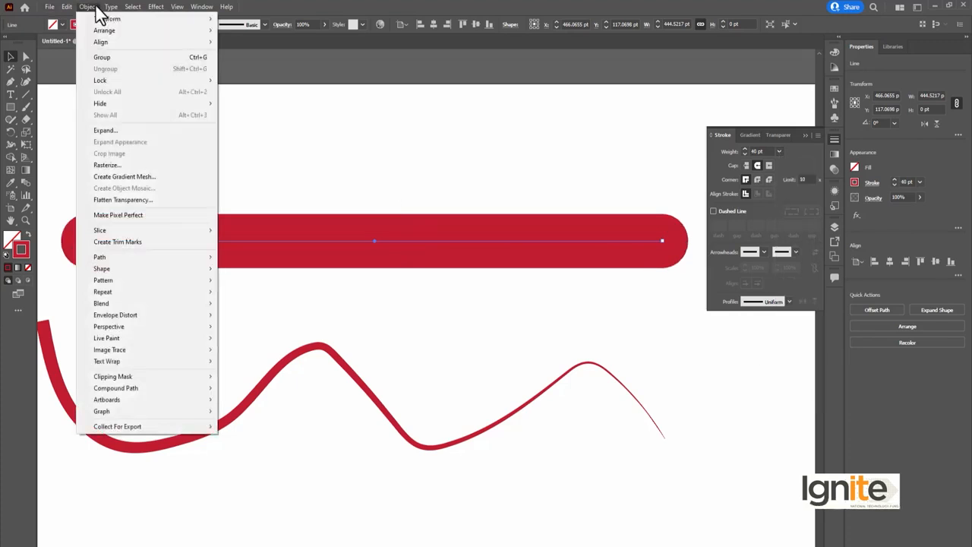
pyautogui.moveTo(161, 263)
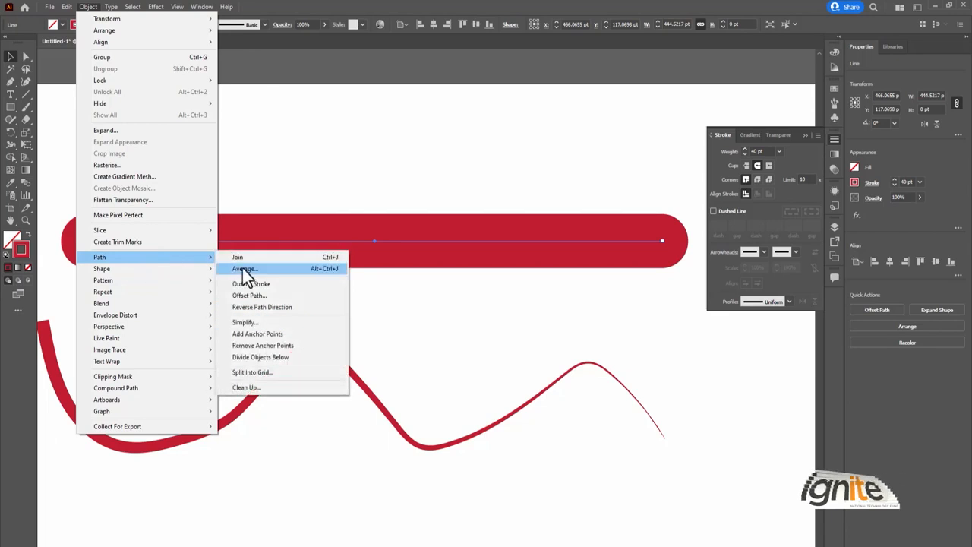
pyautogui.click(262, 284)
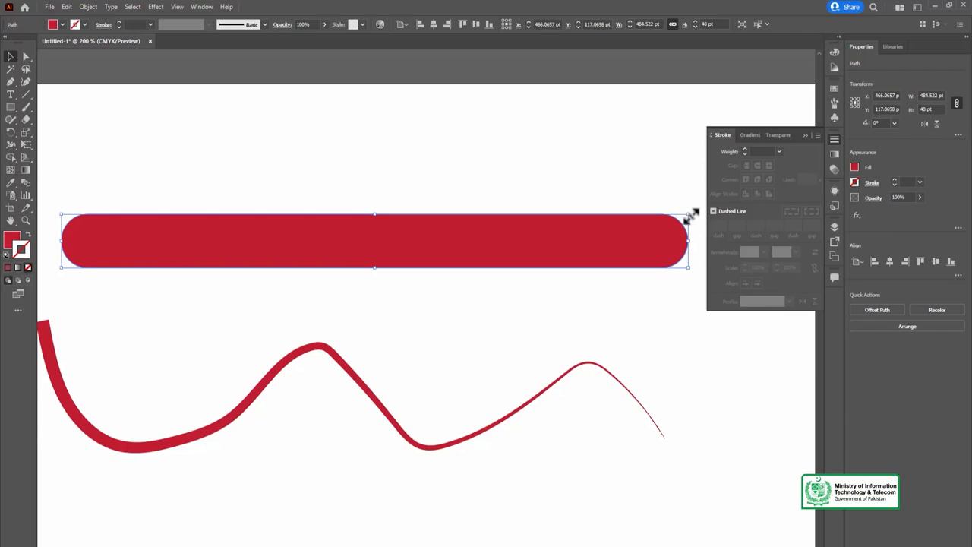
pyautogui.moveTo(692, 215); pyautogui.dragTo(541, 185)
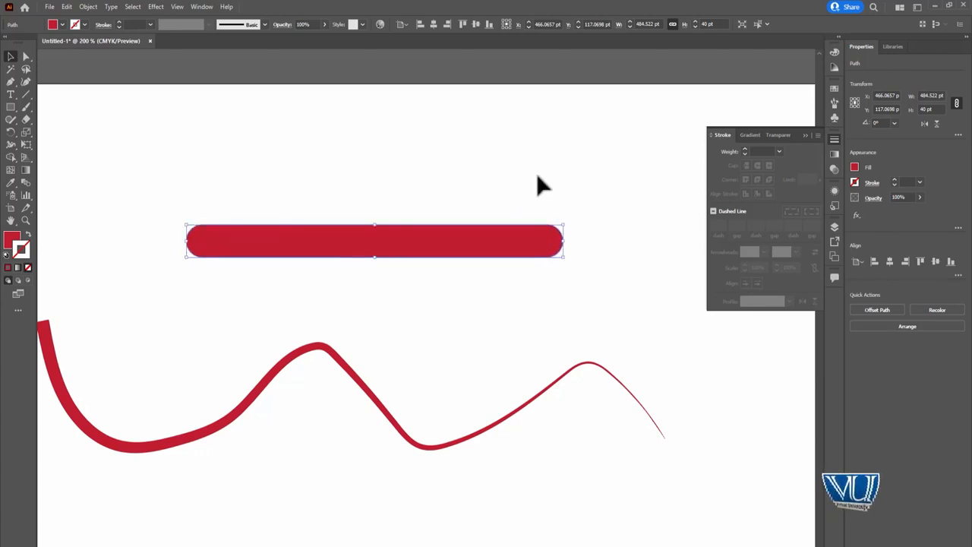
pyautogui.click(540, 182)
# - Move the small dashed square off the artboard, above its upper edge
pyautogui.hotkey('ctrl', '-')
pyautogui.hotkey('ctrl', '-')
pyautogui.hotkey('ctrl', '-')
pyautogui.hotkey('ctrl', '-')
pyautogui.moveTo(423, 376)
pyautogui.mouseDown()
pyautogui.moveTo(265, 275)
pyautogui.moveTo(342, 173)
pyautogui.moveTo(425, 210)
pyautogui.mouseUp()
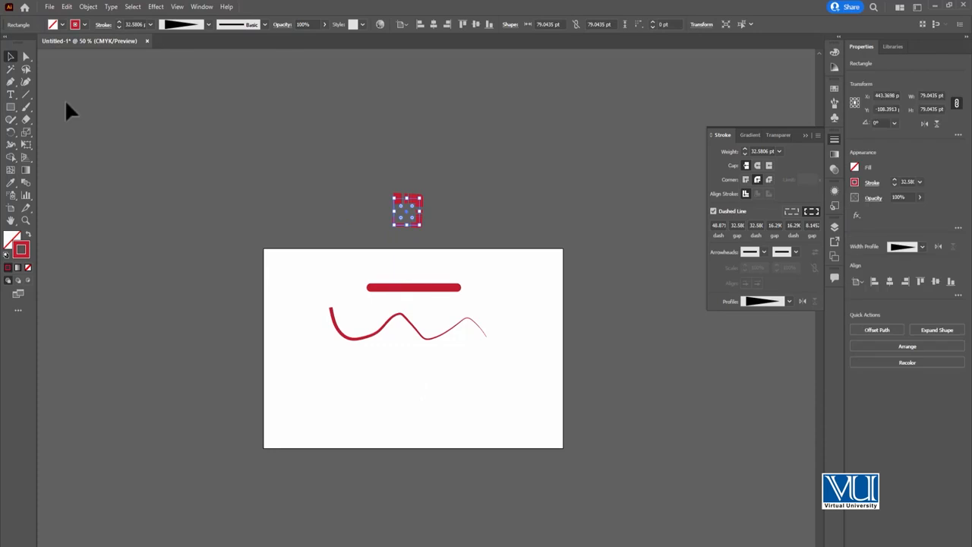
# - Add the text "DIGISKILLS.PK" in Cooper Black below the wavy path and enlarge it to about 86 pt
pyautogui.click(11, 94)
pyautogui.click(373, 389)
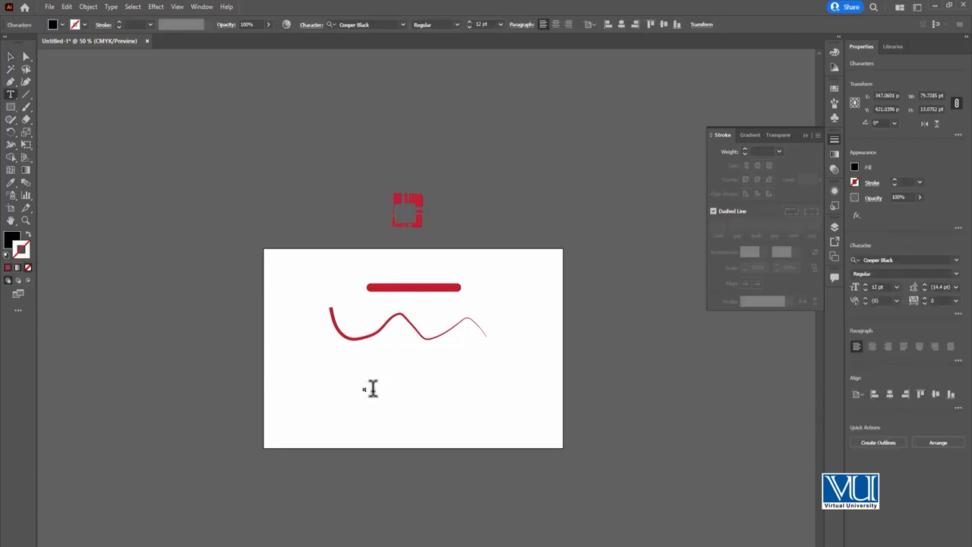
pyautogui.write('DIGISKILLS.PK')
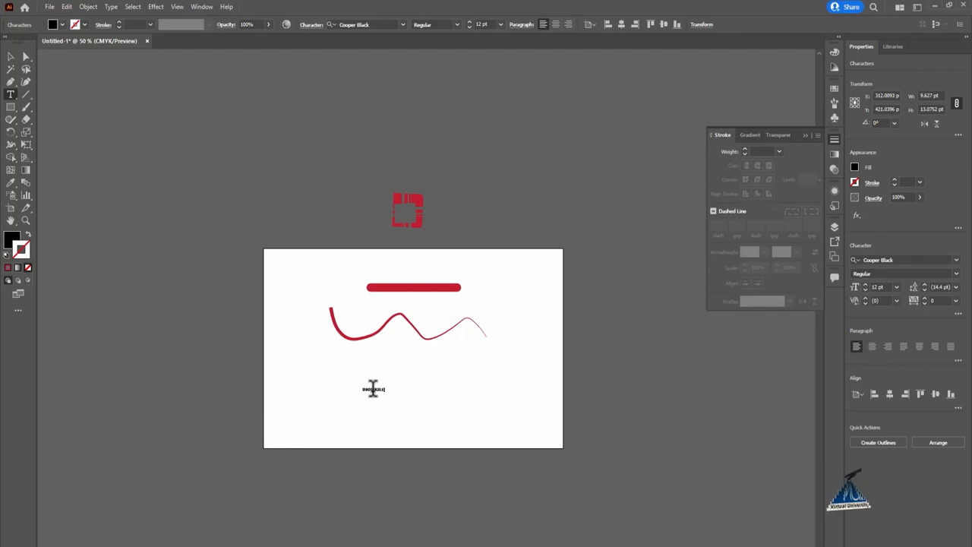
pyautogui.scroll(3, 501, 285)
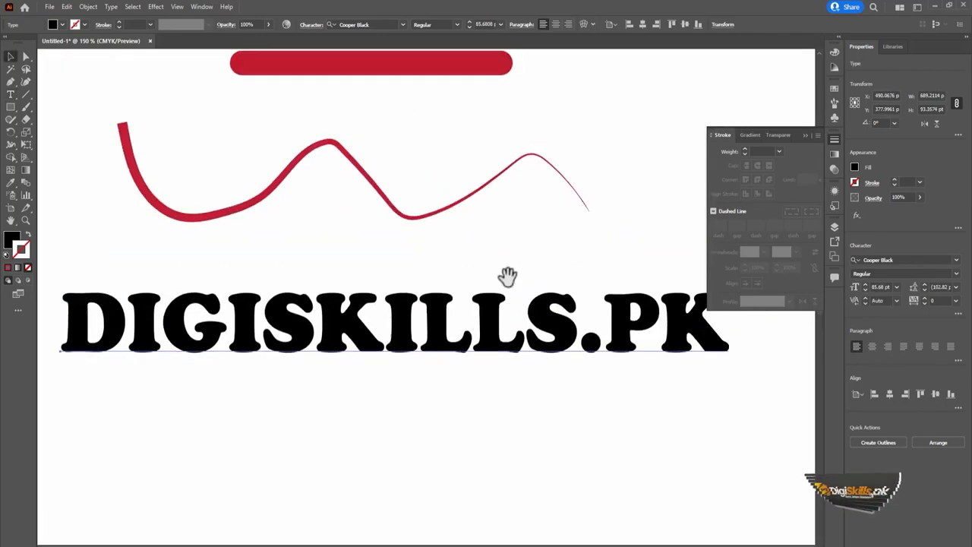
# - Move the DIGISKILLS.PK text slightly lower on the artboard and display its appearance attributes
pyautogui.moveTo(509, 276); pyautogui.dragTo(522, 274)
pyautogui.moveTo(571, 327); pyautogui.dragTo(569, 363)
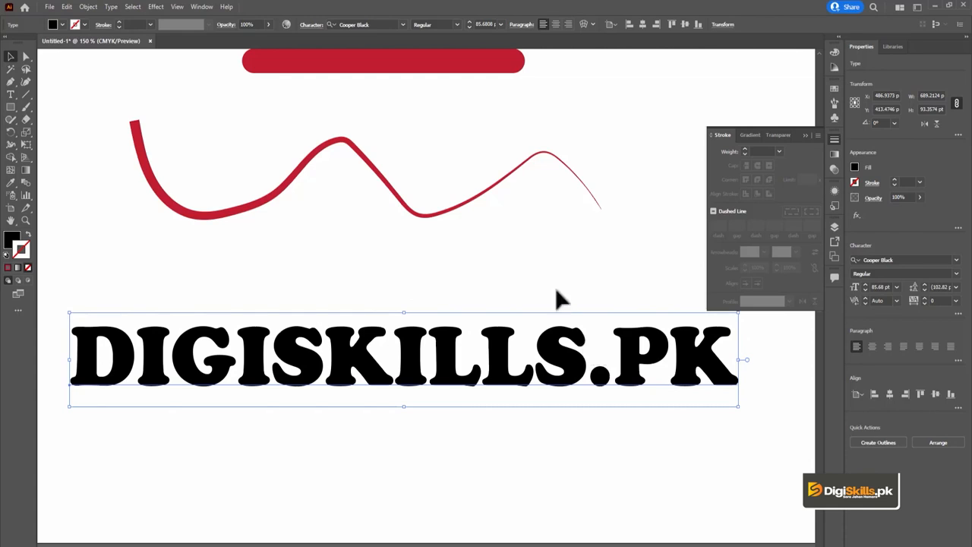
pyautogui.click(201, 7)
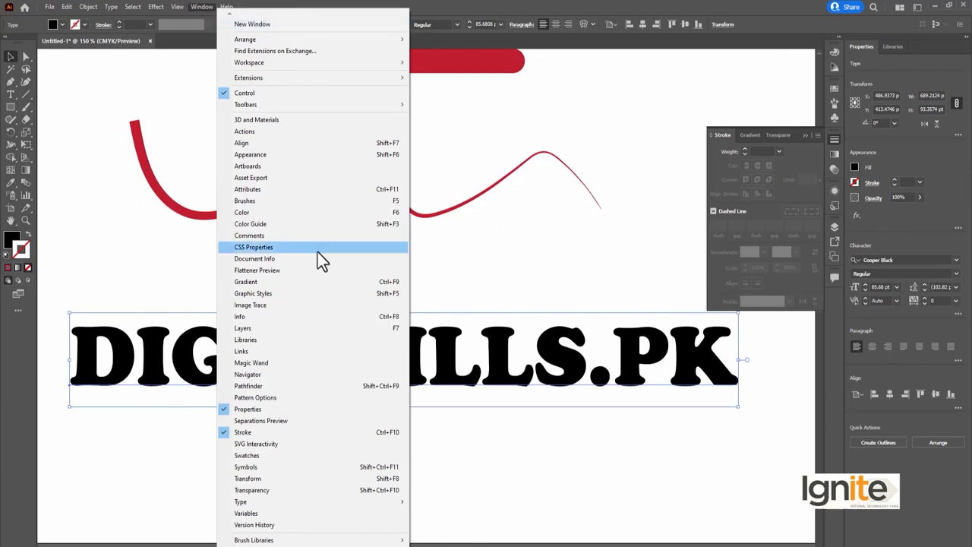
pyautogui.click(327, 157)
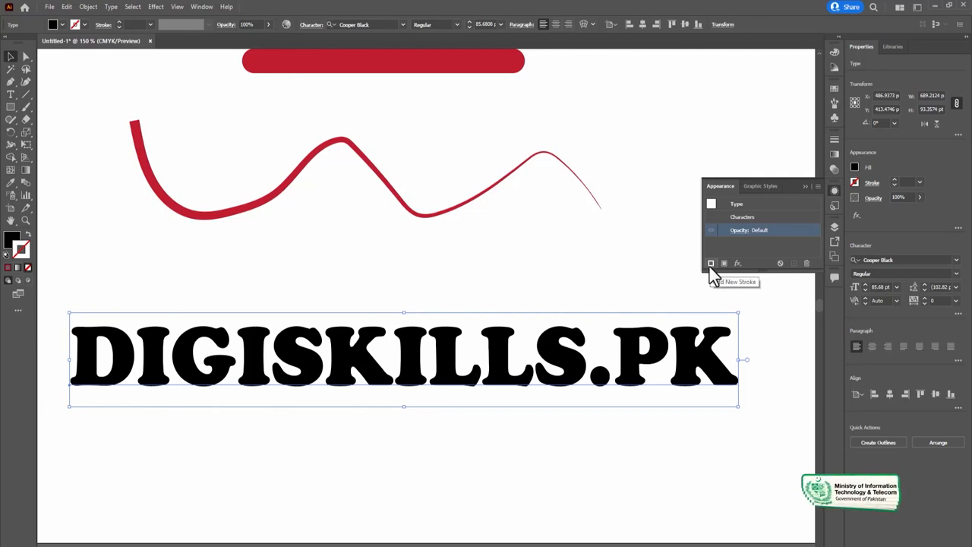
# - Add a new stroke to the whole text object, colour it orange and set its weight to 12 pt
pyautogui.click(816, 187)
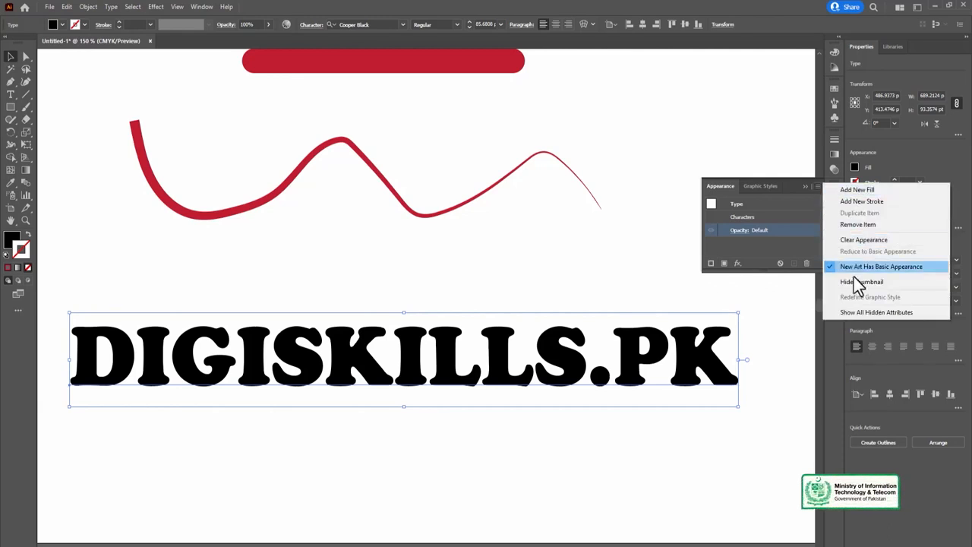
pyautogui.click(803, 202)
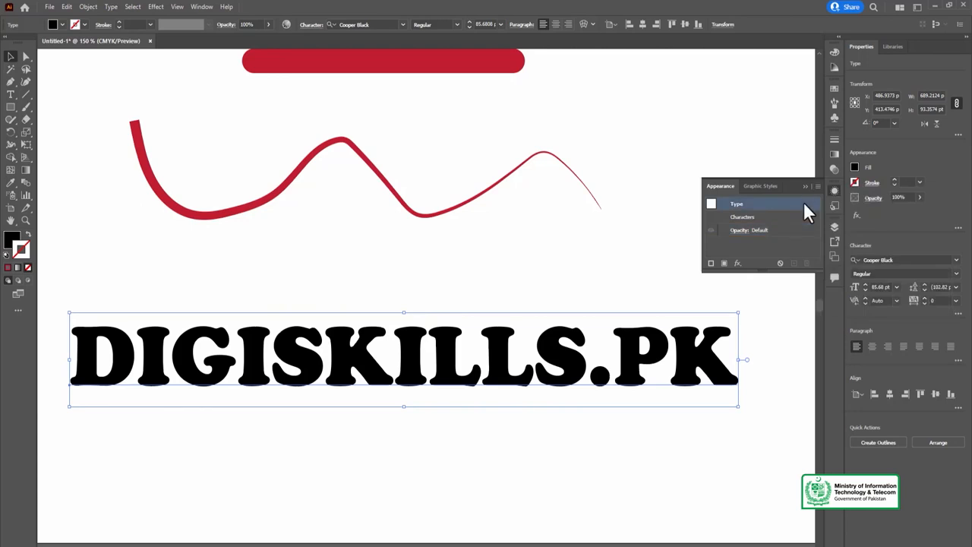
pyautogui.click(712, 263)
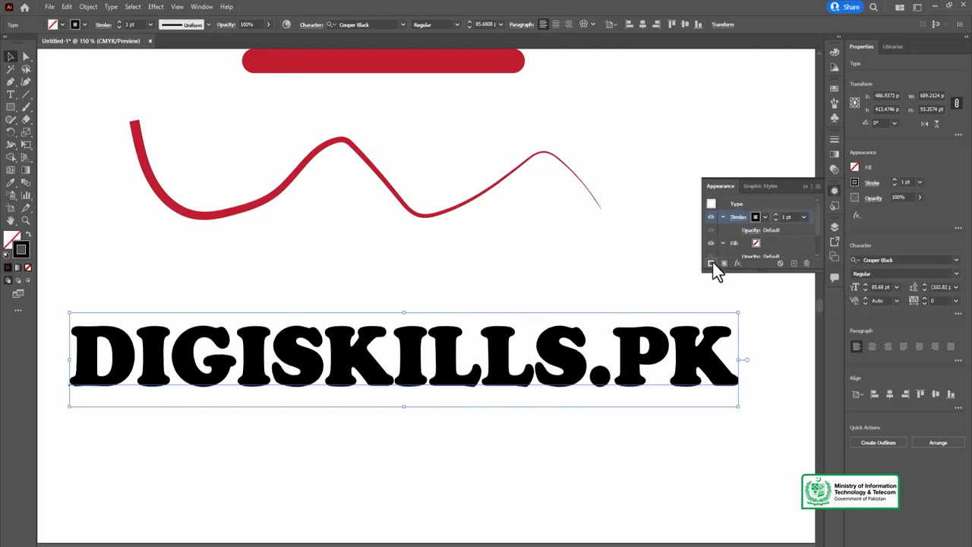
pyautogui.click(763, 217)
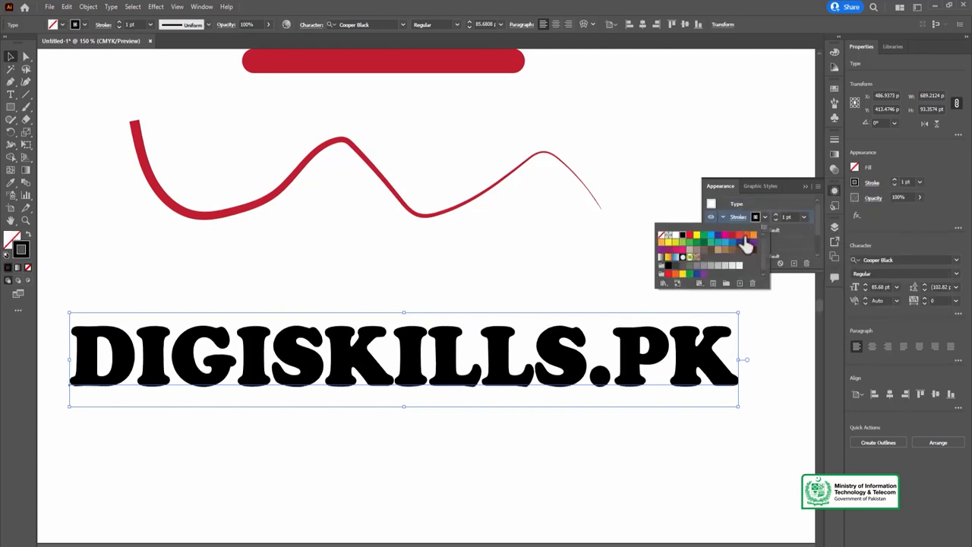
pyautogui.click(743, 242)
pyautogui.click(804, 216)
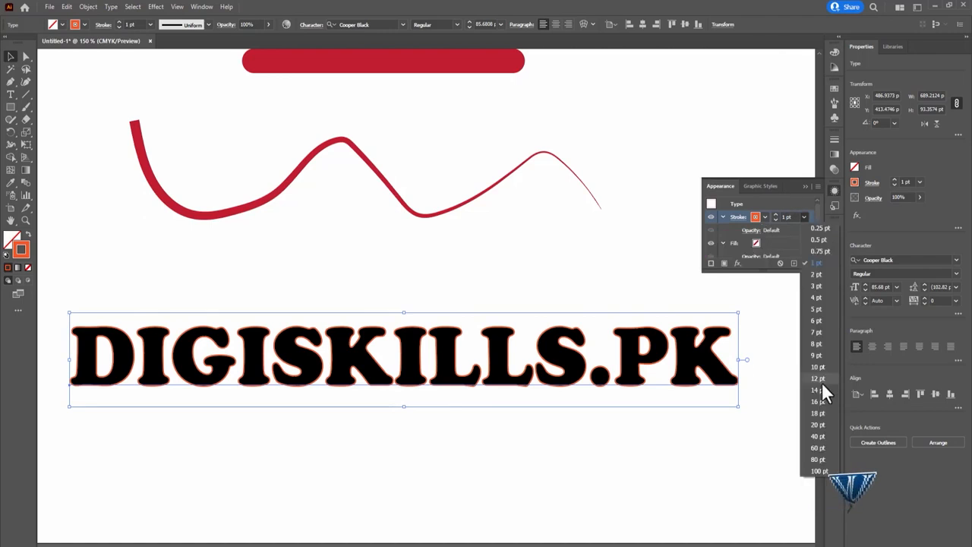
pyautogui.click(822, 382)
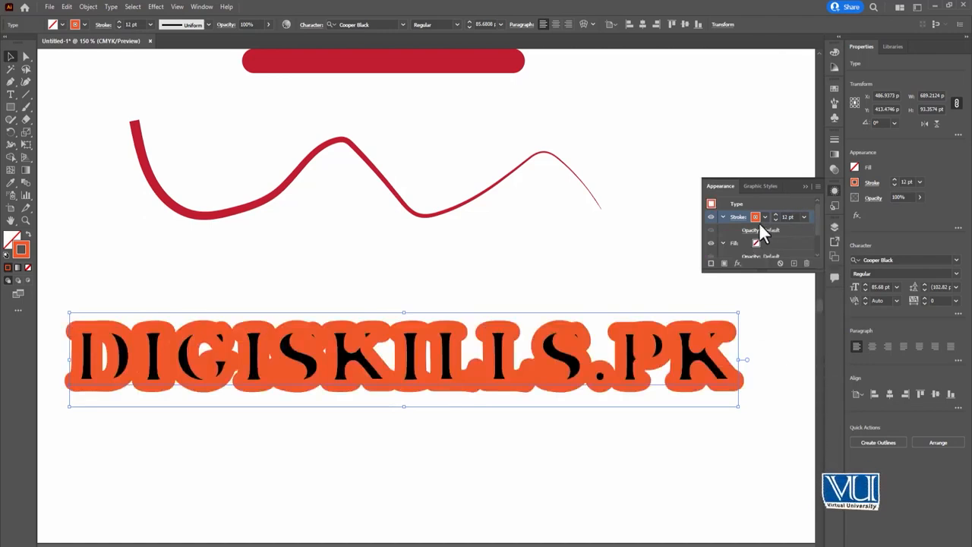
# - Place the text's fill above its orange stroke in the appearance order and colour the fill black
pyautogui.click(723, 217)
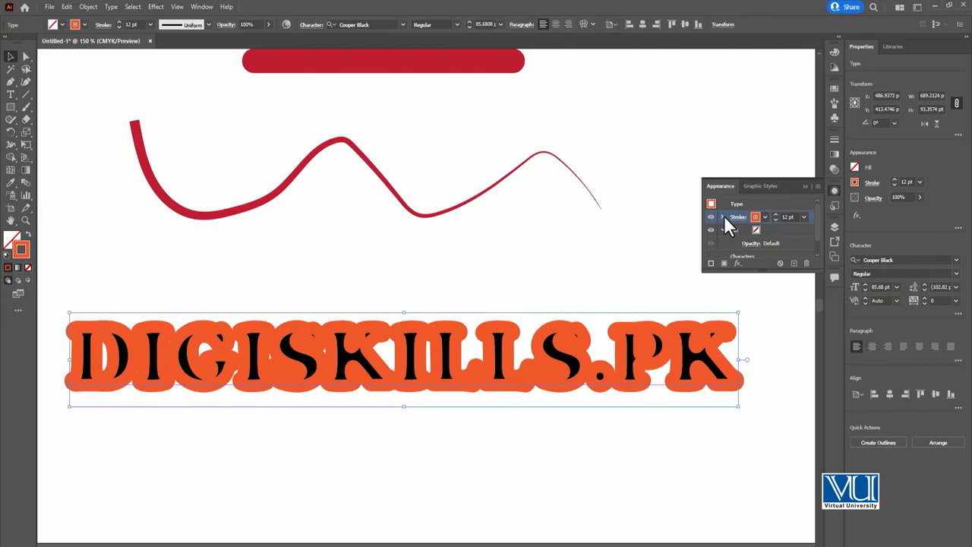
pyautogui.click(723, 230)
pyautogui.moveTo(758, 270); pyautogui.dragTo(757, 365)
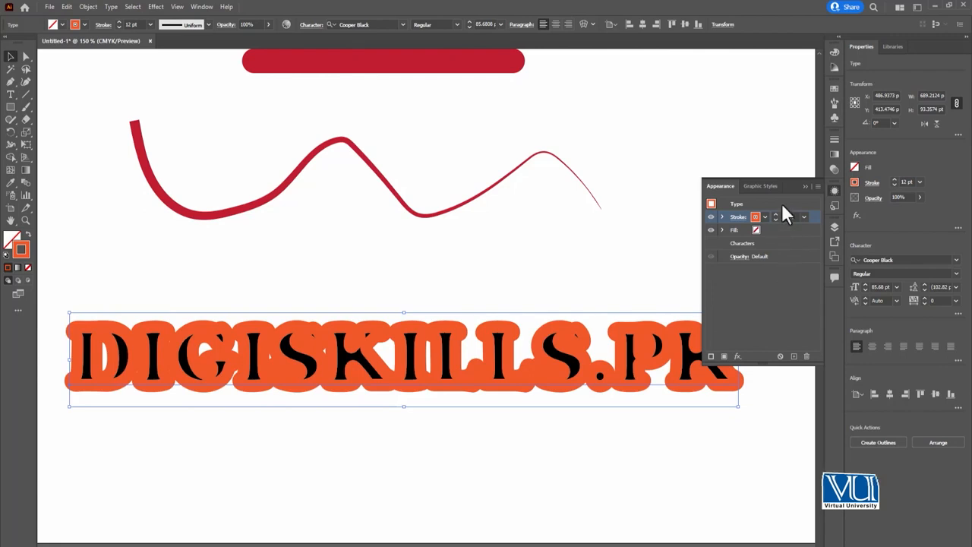
pyautogui.moveTo(792, 235)
pyautogui.mouseDown()
pyautogui.moveTo(794, 212)
pyautogui.moveTo(758, 224)
pyautogui.mouseUp()
pyautogui.click(767, 217)
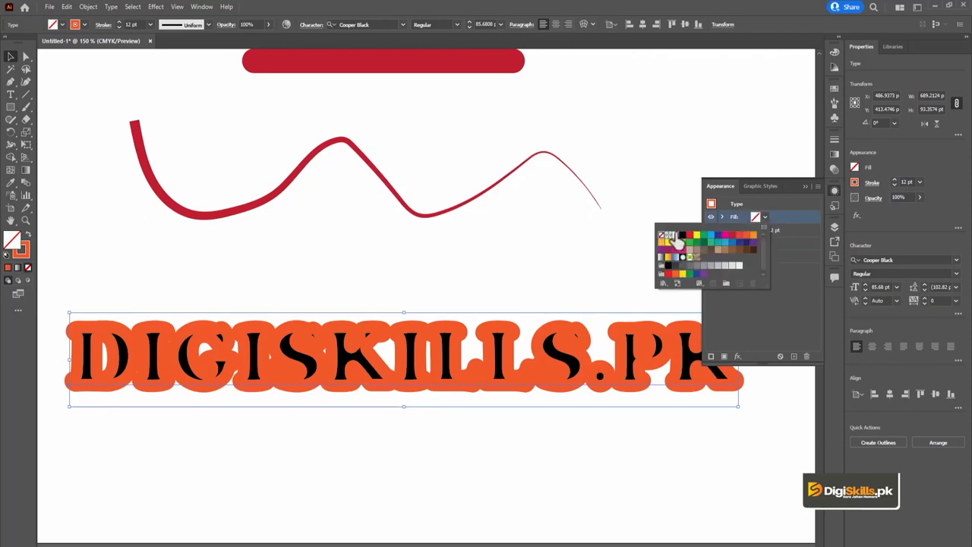
pyautogui.click(683, 236)
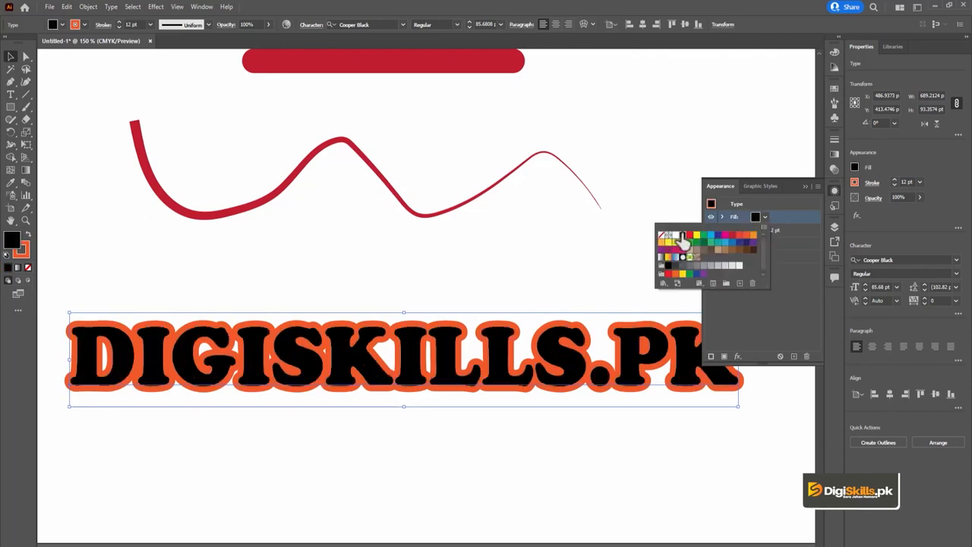
pyautogui.click(789, 200)
# - Add a second stroke beneath the text's 12 pt orange stroke and set its weight to 18 pt
pyautogui.click(791, 234)
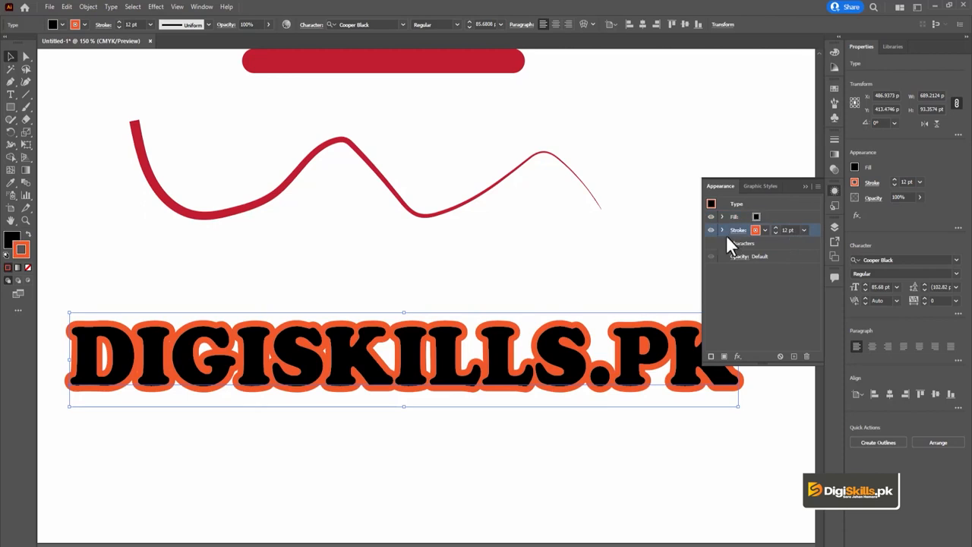
pyautogui.click(712, 356)
pyautogui.click(803, 242)
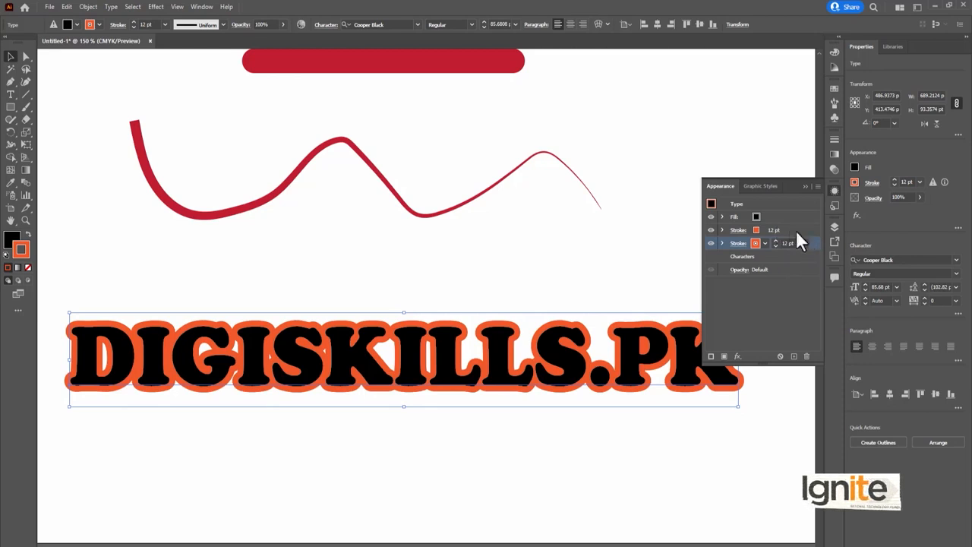
pyautogui.click(802, 243)
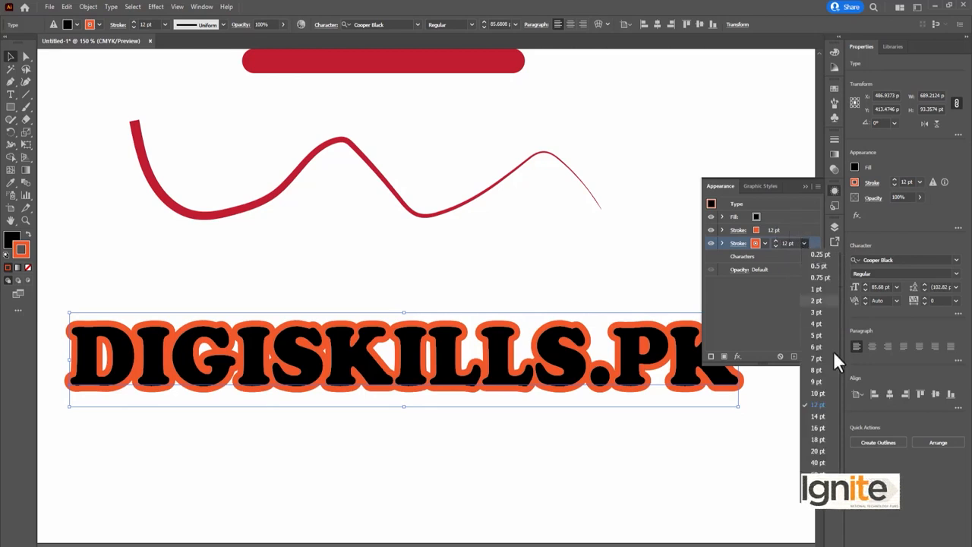
pyautogui.click(819, 441)
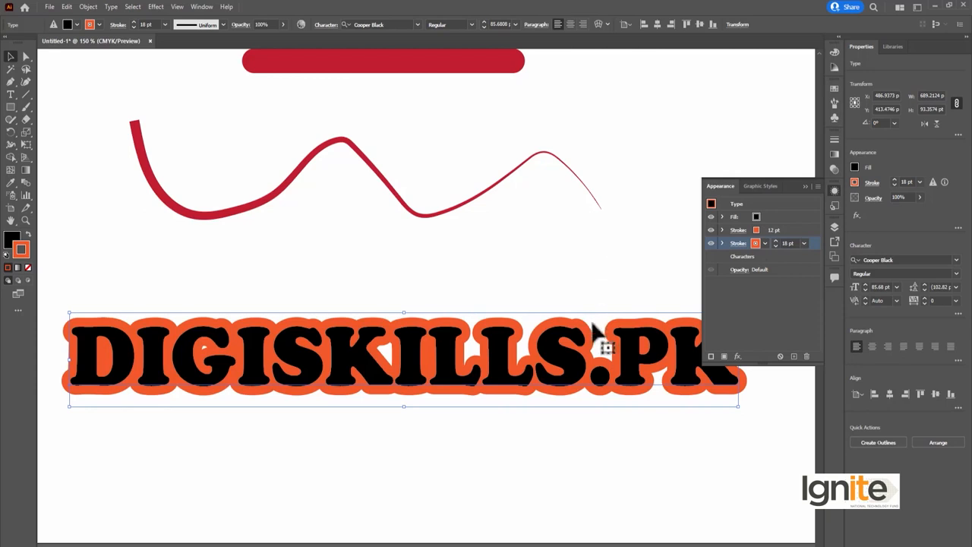
# - Colour the text's lowest stroke yellow after trying a lighter orange
pyautogui.click(764, 243)
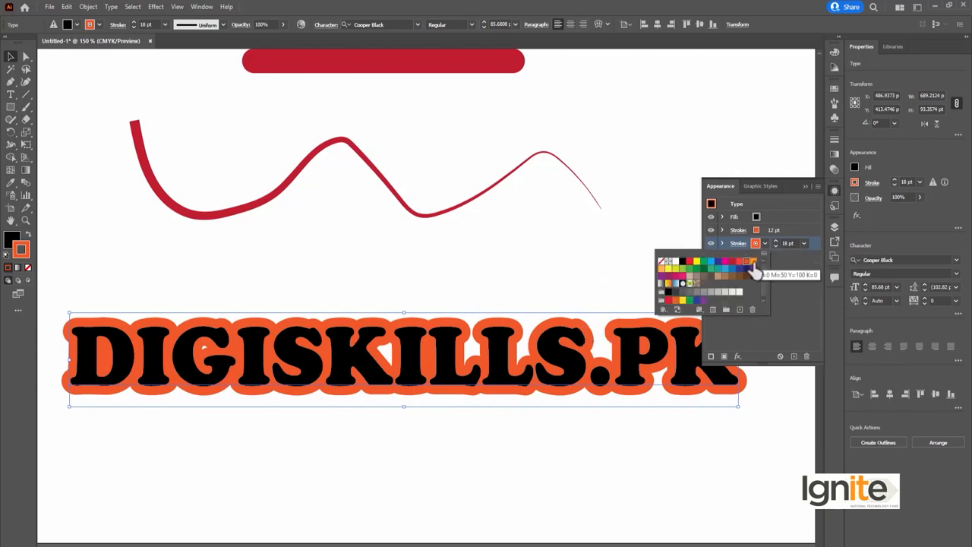
pyautogui.click(753, 262)
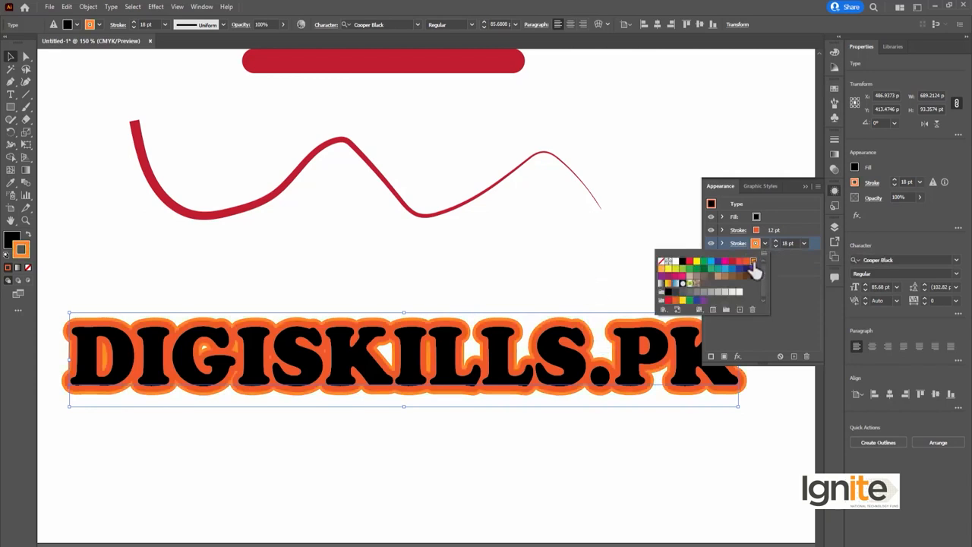
pyautogui.click(668, 268)
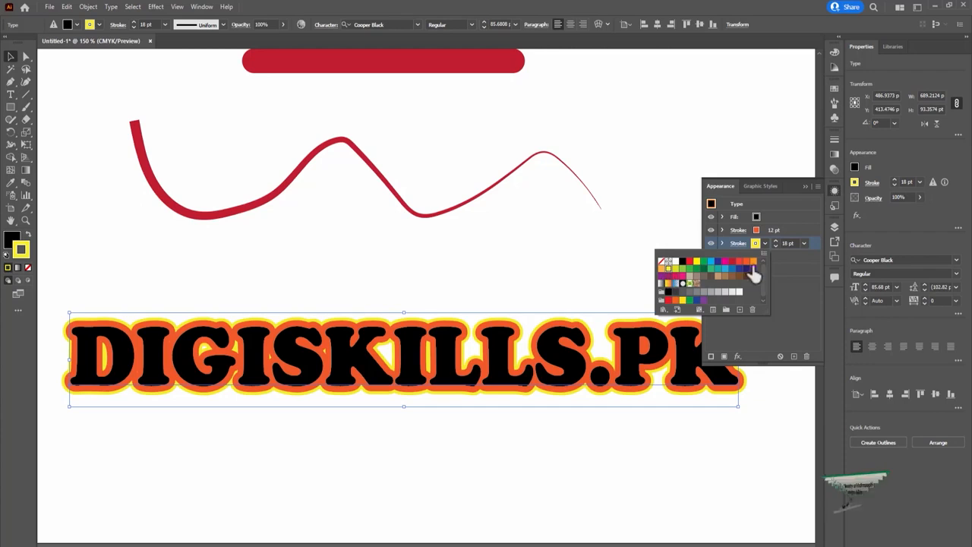
pyautogui.click(796, 259)
# - Set the yellow outer stroke's weight to 40 pt, deselect the text and collapse the appearance attributes
pyautogui.click(805, 244)
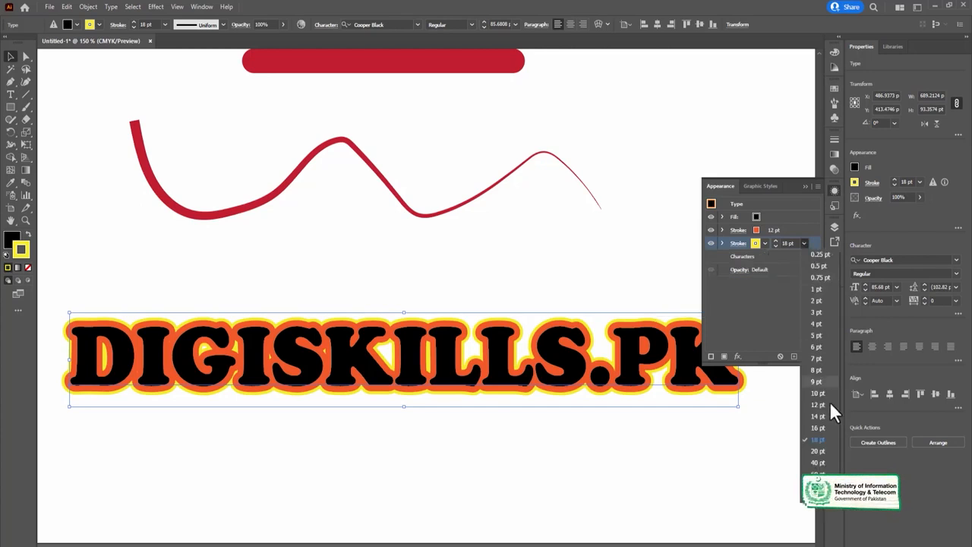
pyautogui.click(817, 463)
pyautogui.click(589, 287)
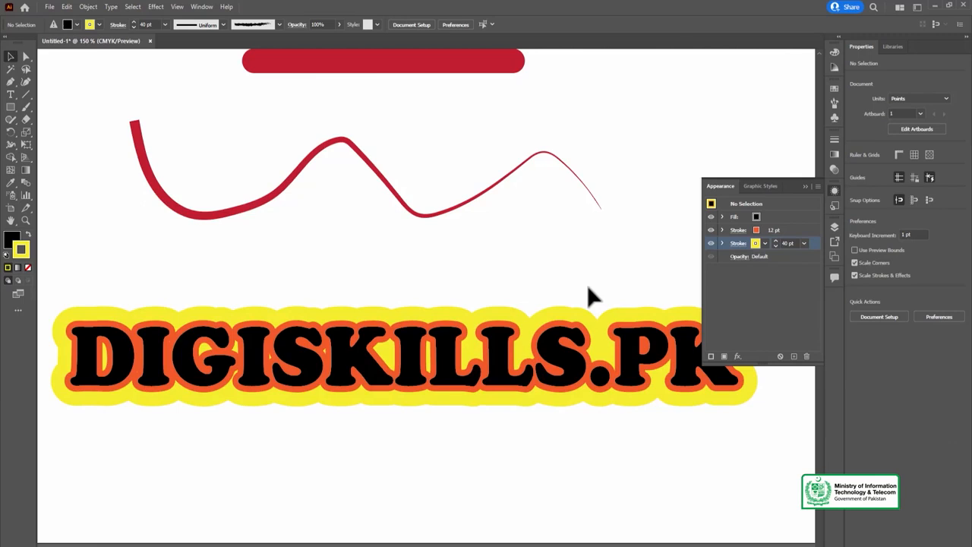
pyautogui.hotkey('ctrl', '-')
pyautogui.hotkey('ctrl', '+')
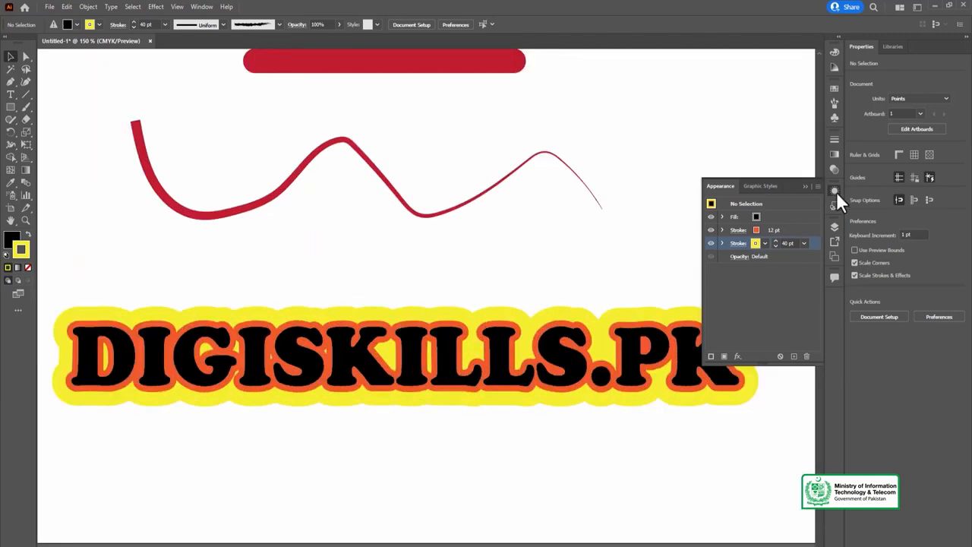
pyautogui.click(807, 187)
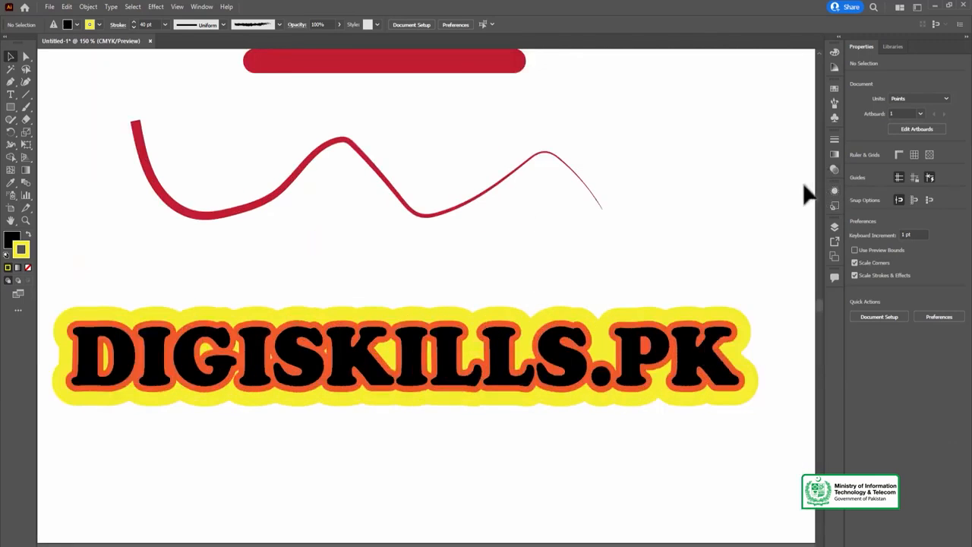
# - Move the dashed square back onto the artboard, just right of the thick red bar
pyautogui.scroll(-3, 627, 202)
pyautogui.hscroll(-1, 628, 202)
pyautogui.click(542, 258)
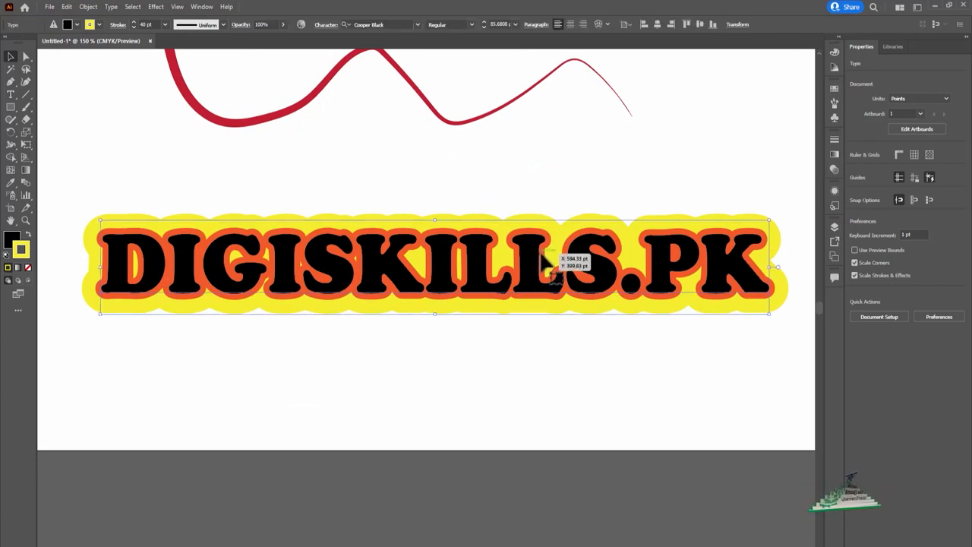
pyautogui.hotkey('ctrl', '-')
pyautogui.hotkey('ctrl', '-')
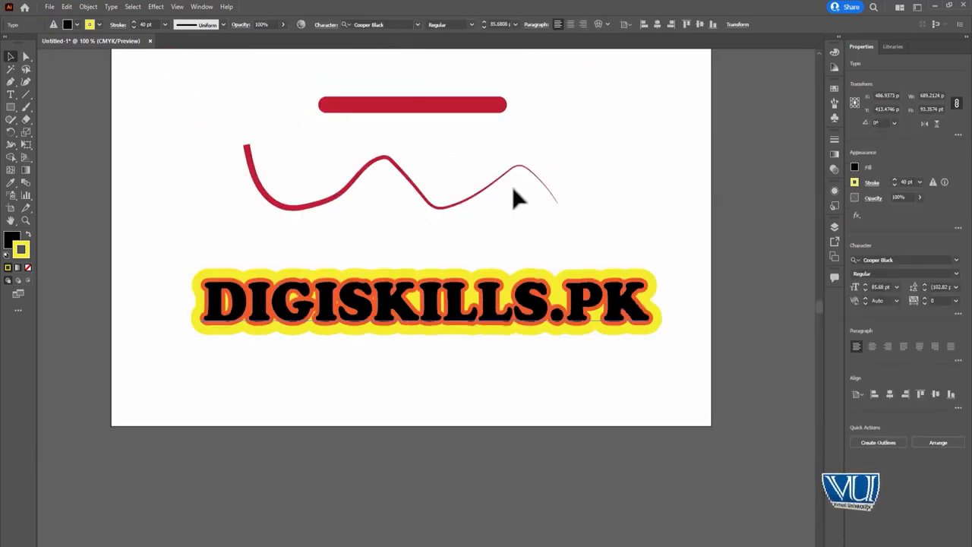
pyautogui.moveTo(447, 135); pyautogui.dragTo(612, 209)
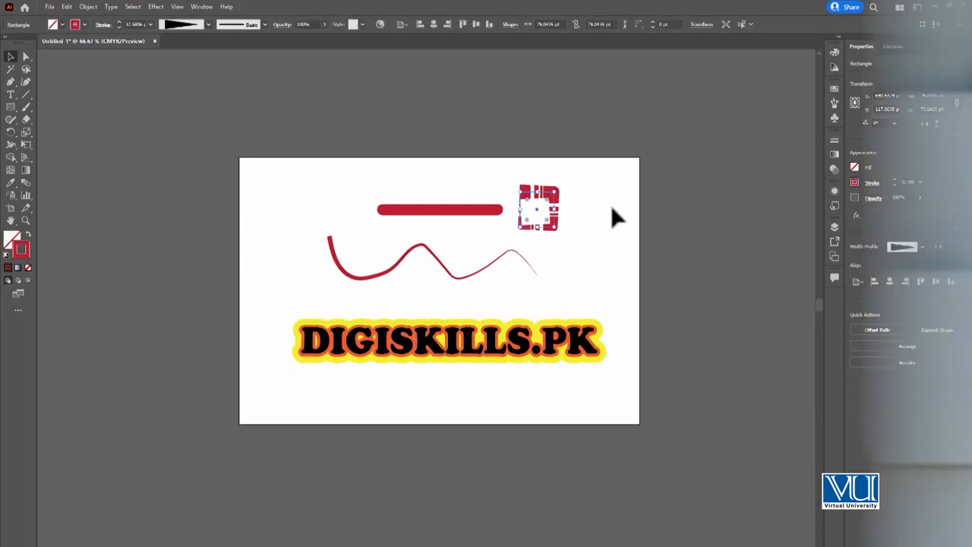